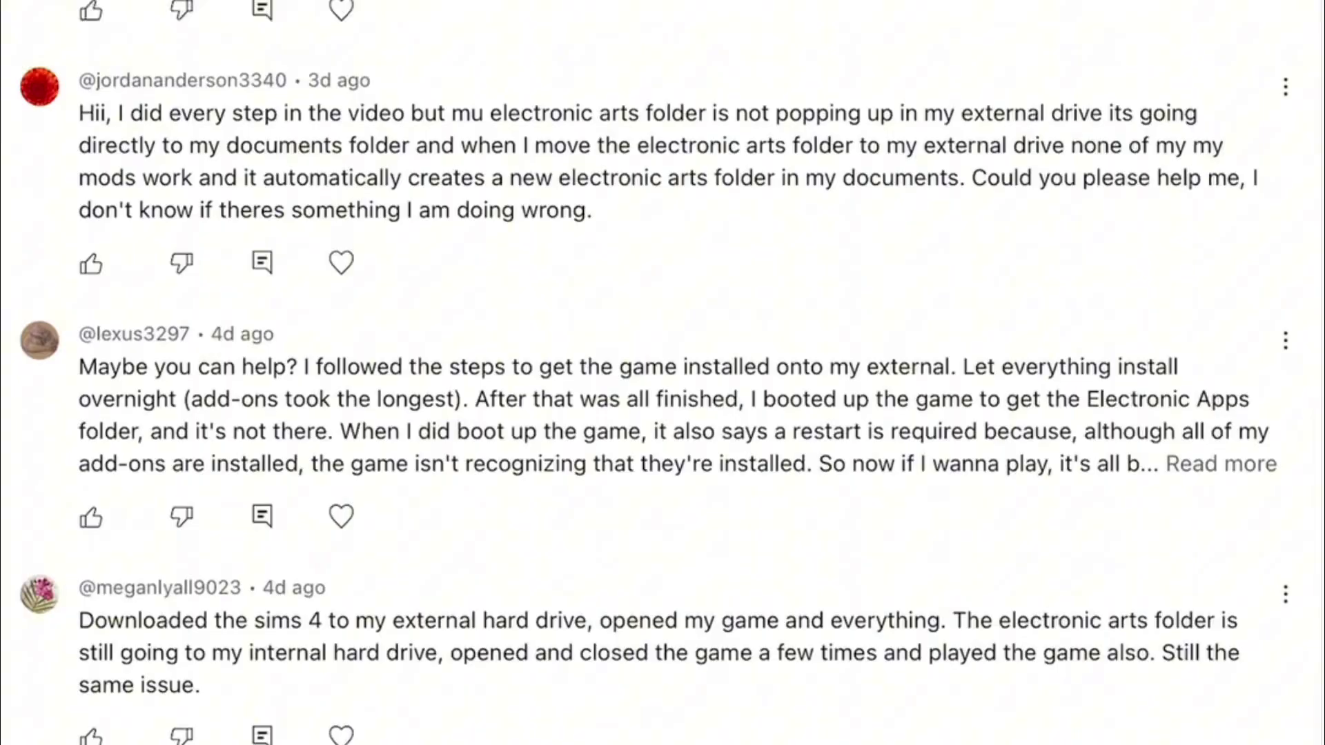
- Confirm the download options and accept the terms of play to start the Sims 4 download
scroll(655, 373, down, 4)
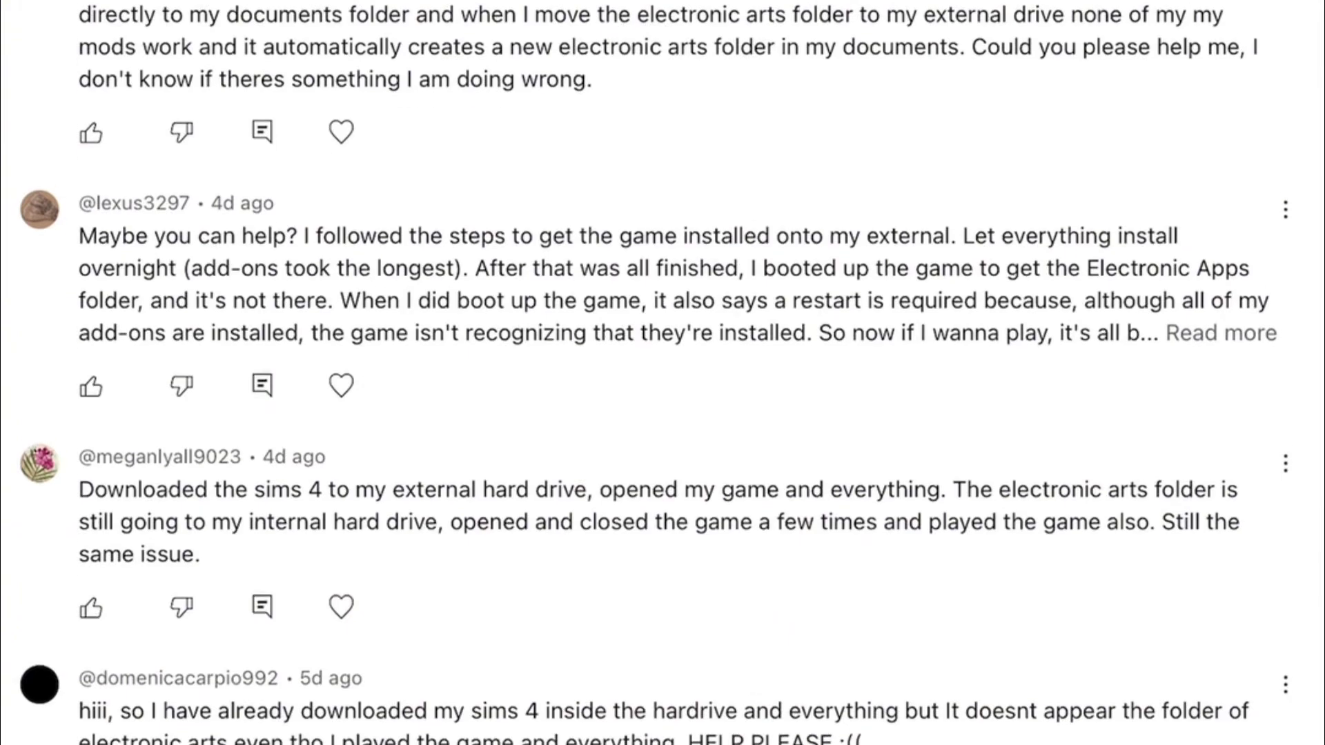
scroll(663, 372, down, 10)
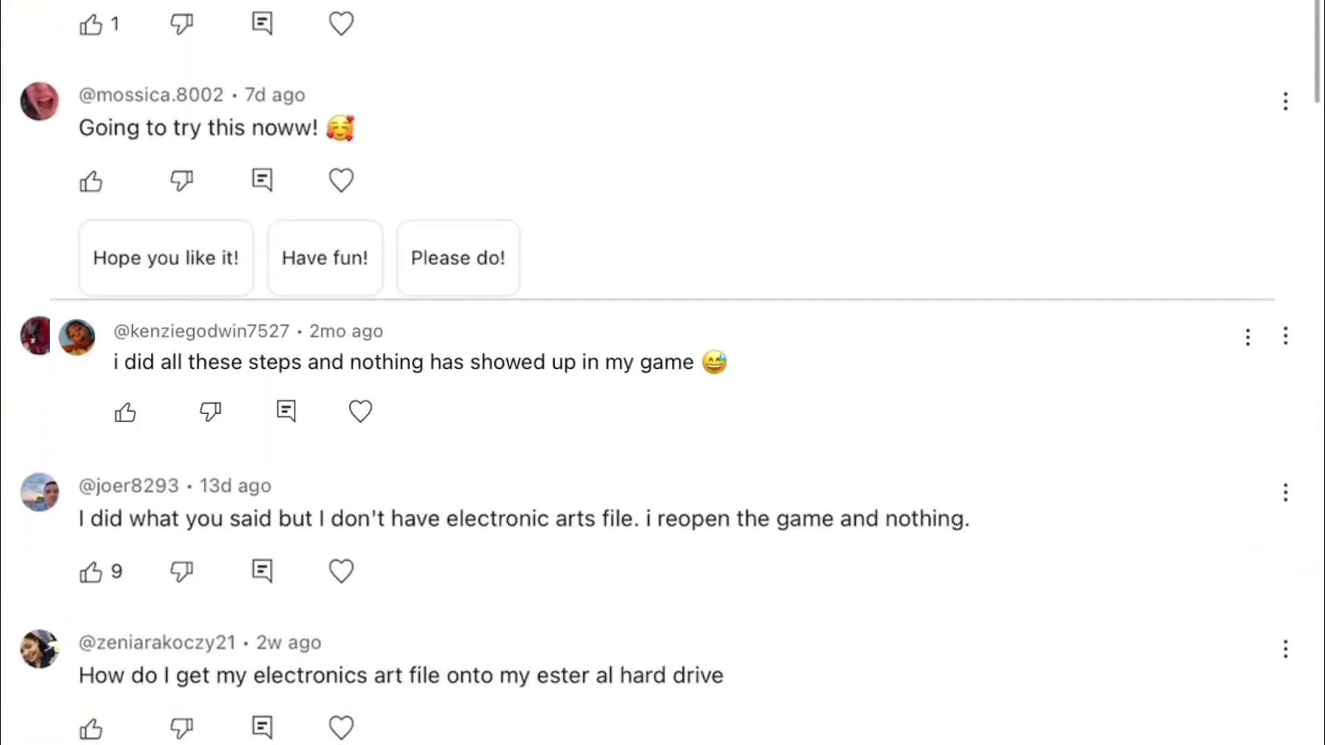
scroll(662, 372, down, 2)
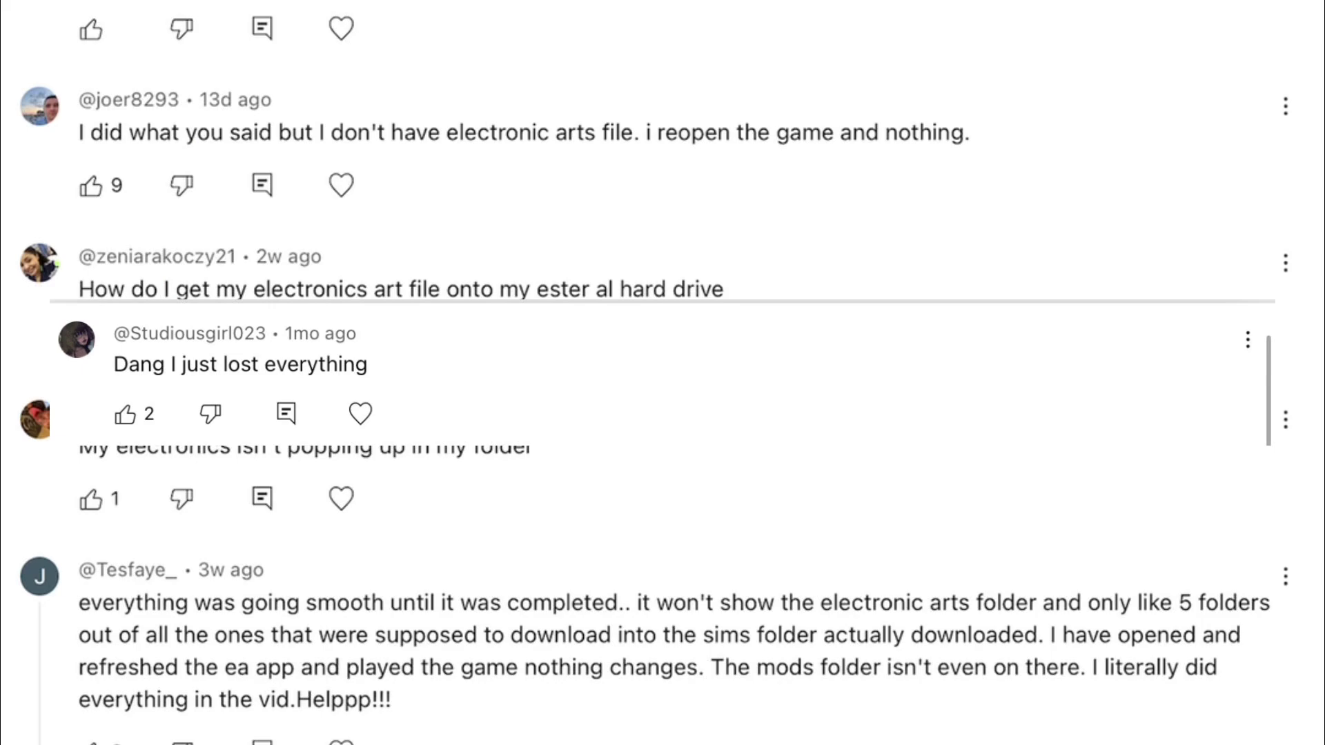
scroll(663, 373, down, 15)
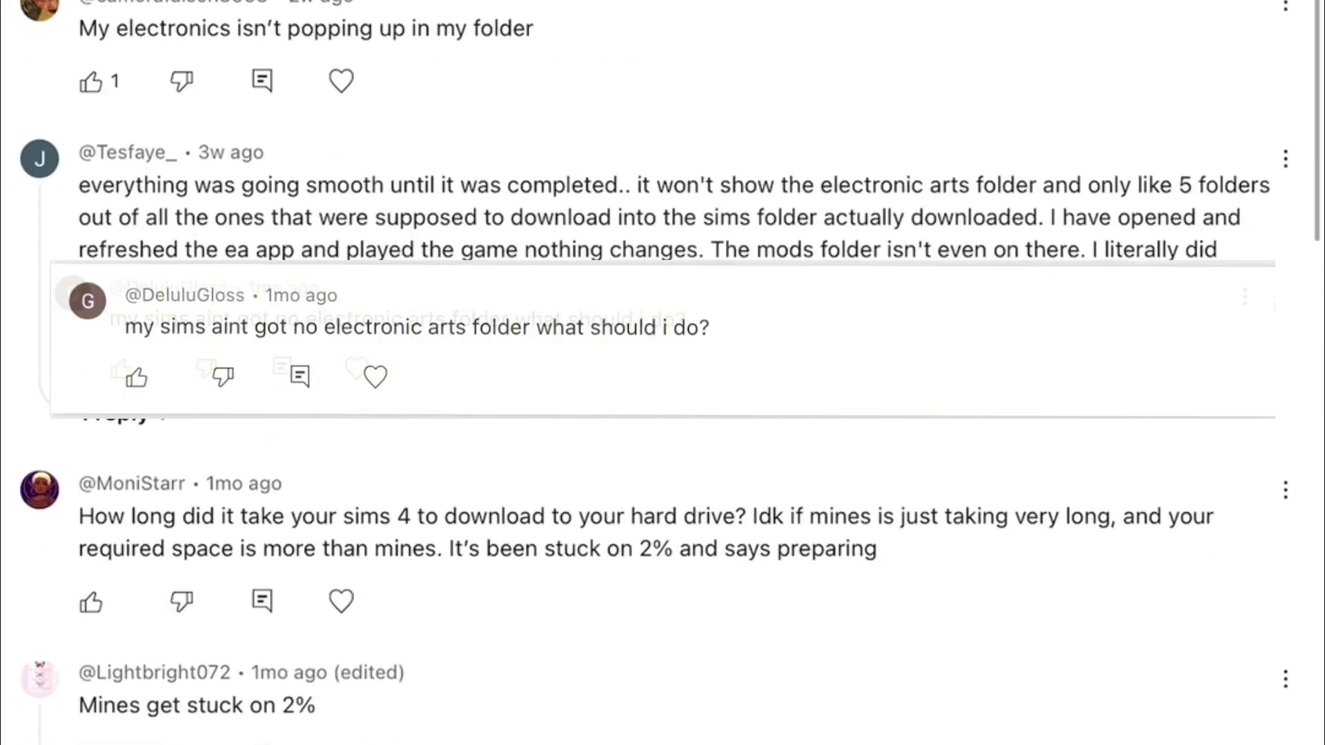
scroll(663, 372, down, 10)
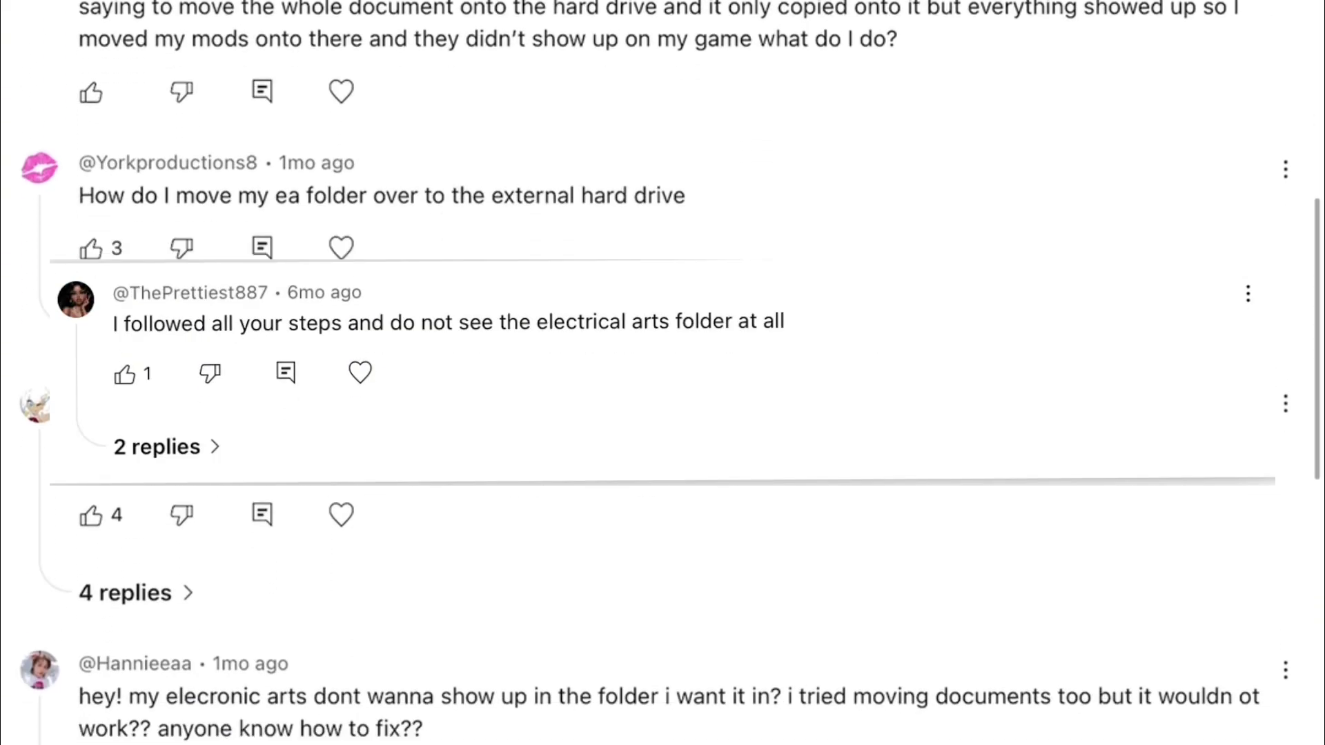
scroll(663, 373, down, 10)
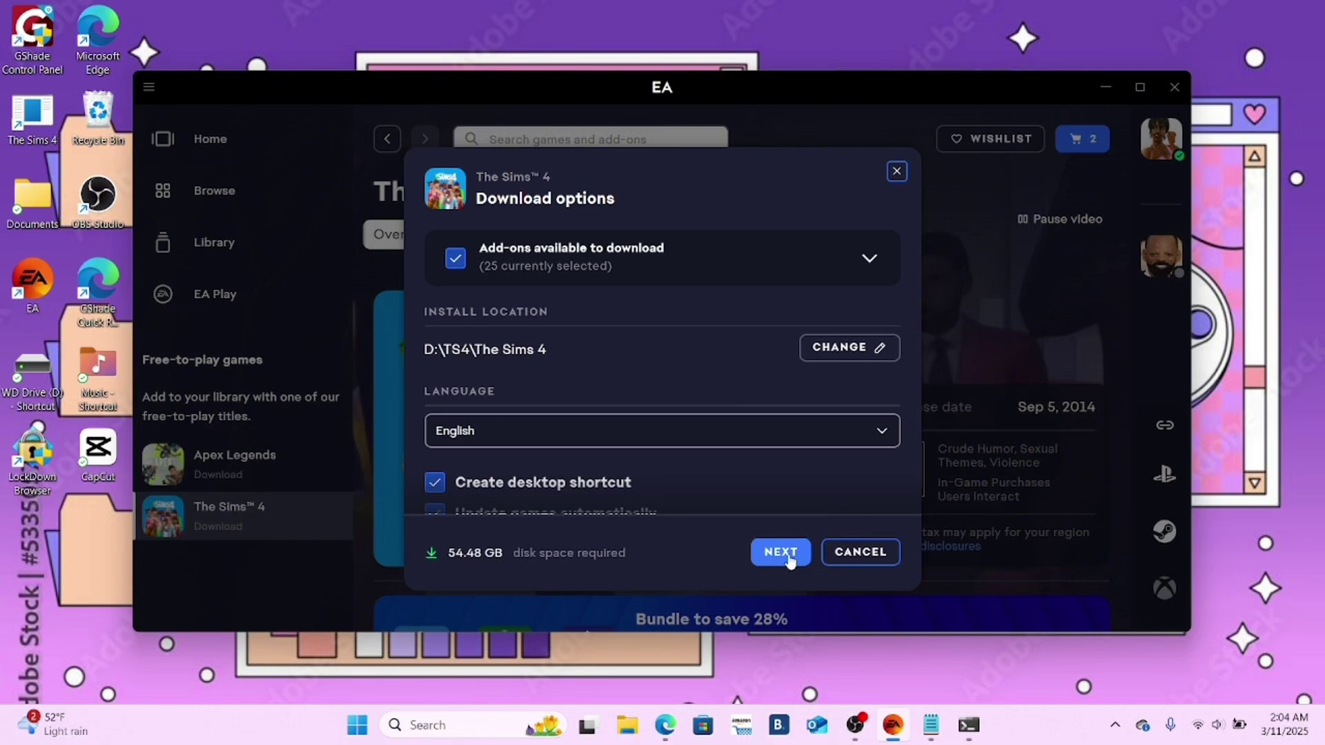
click(781, 552)
click(765, 557)
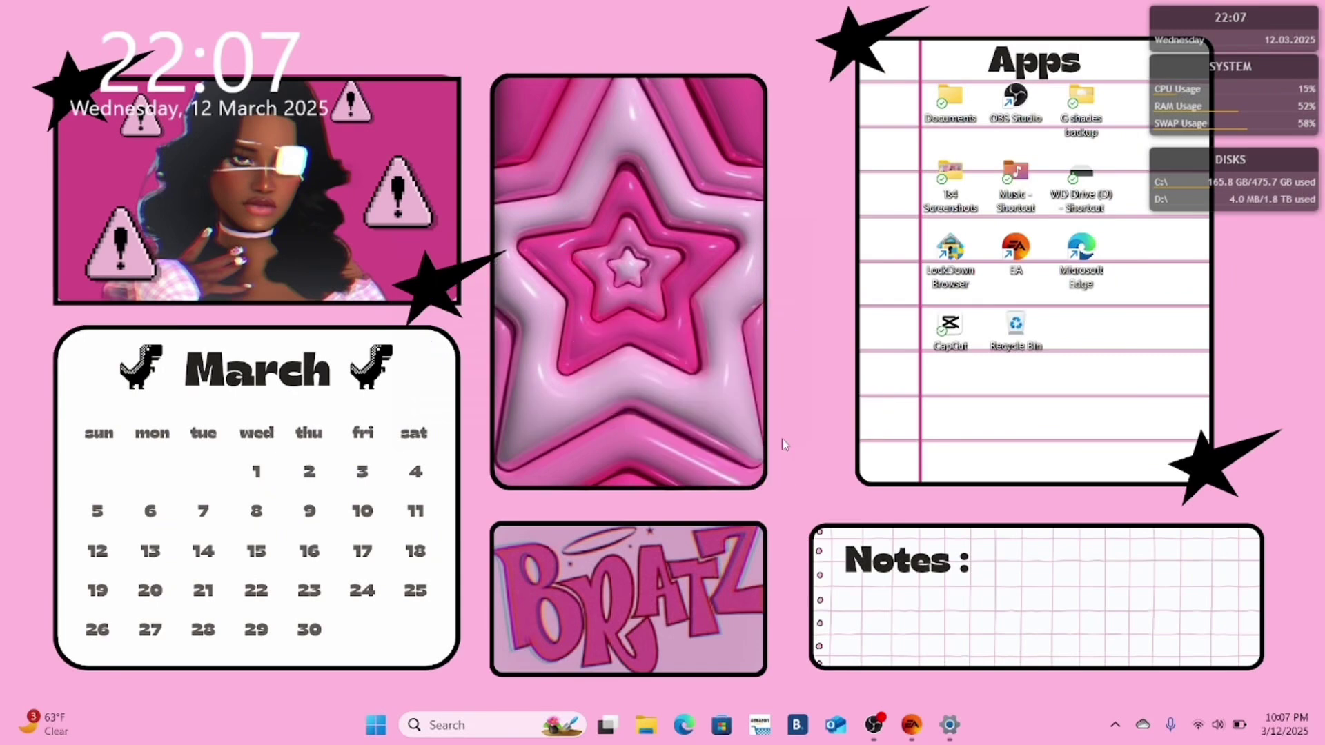
- Open File Explorer and browse to WD Drive (D:)
click(656, 736)
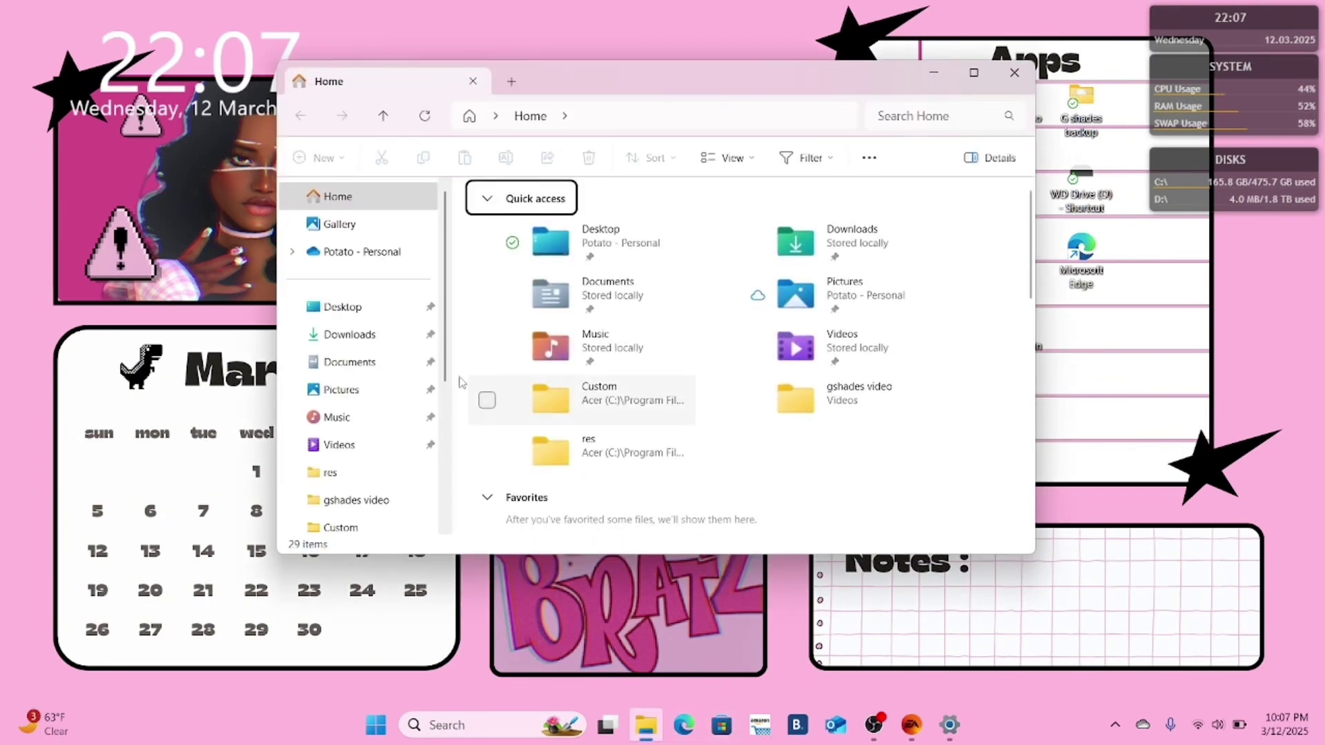
scroll(332, 359, down, 3)
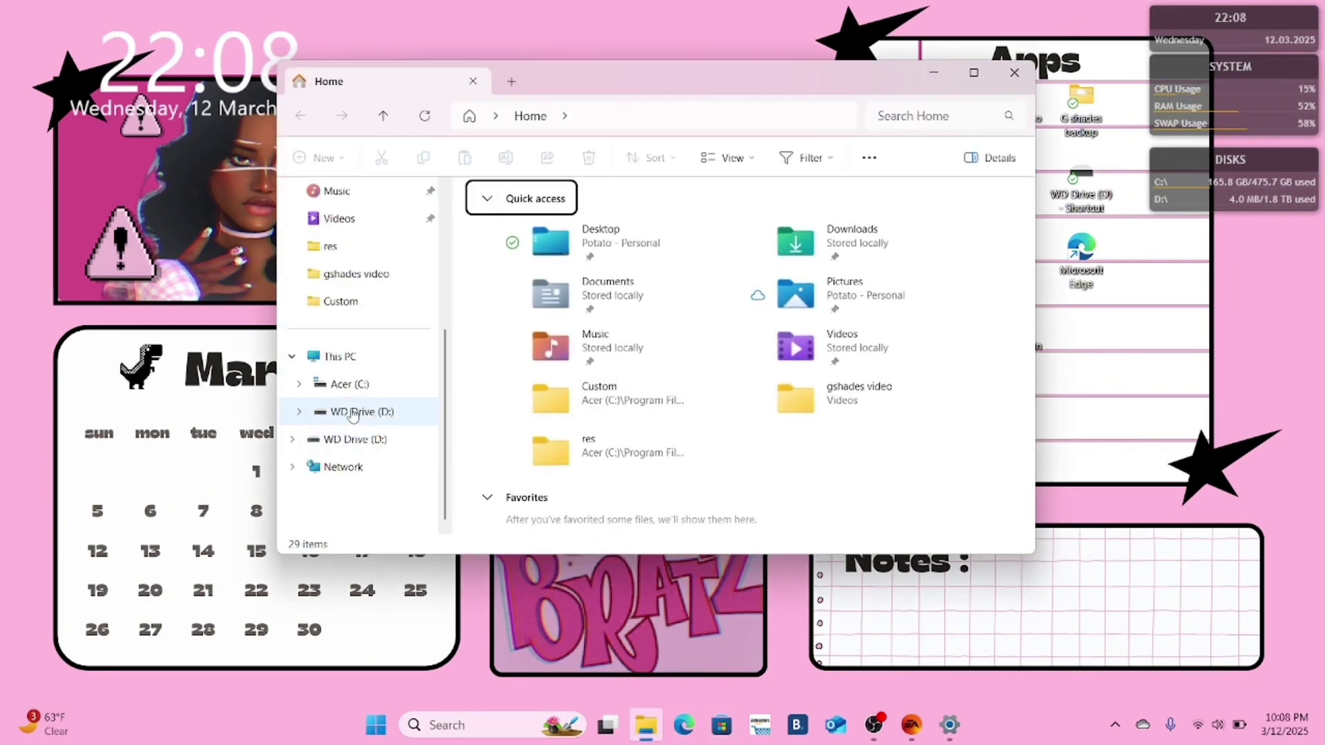
click(353, 413)
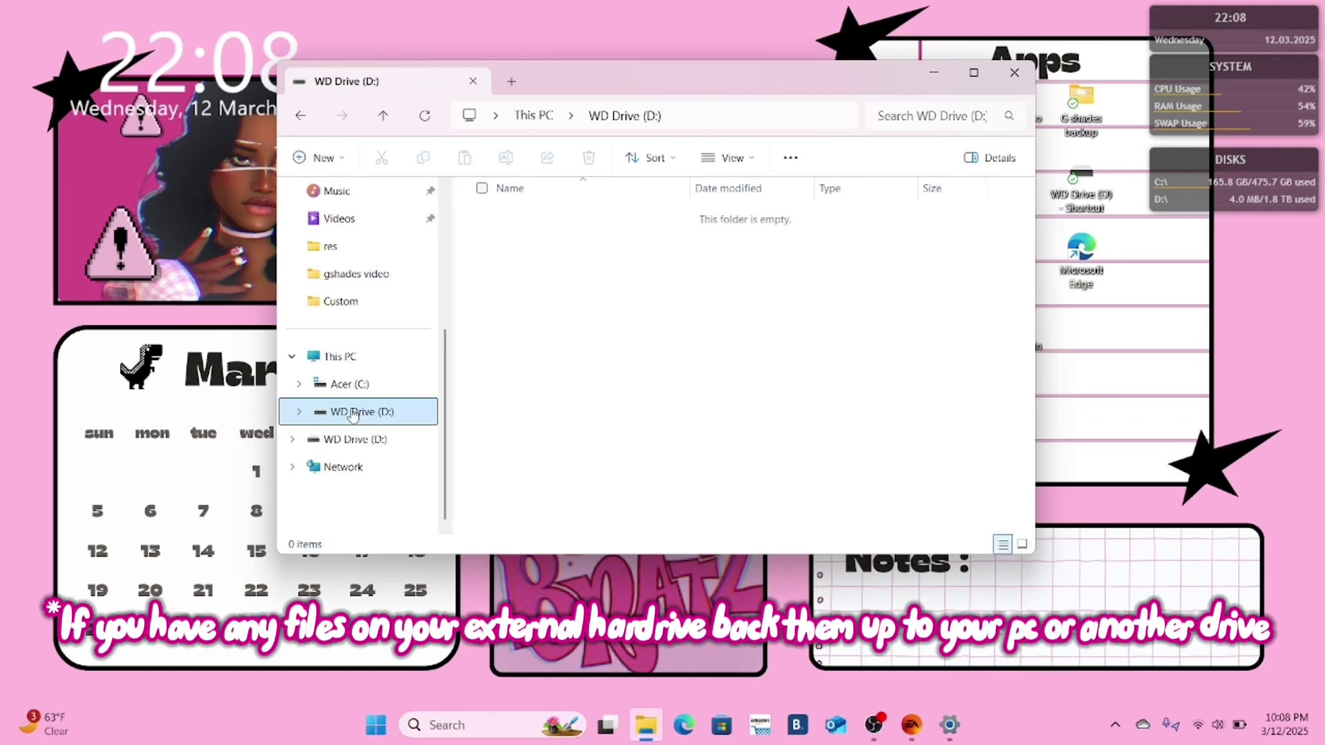
- Format WD Drive (D:) as NTFS, accepting the data-erase warning
right_click(353, 413)
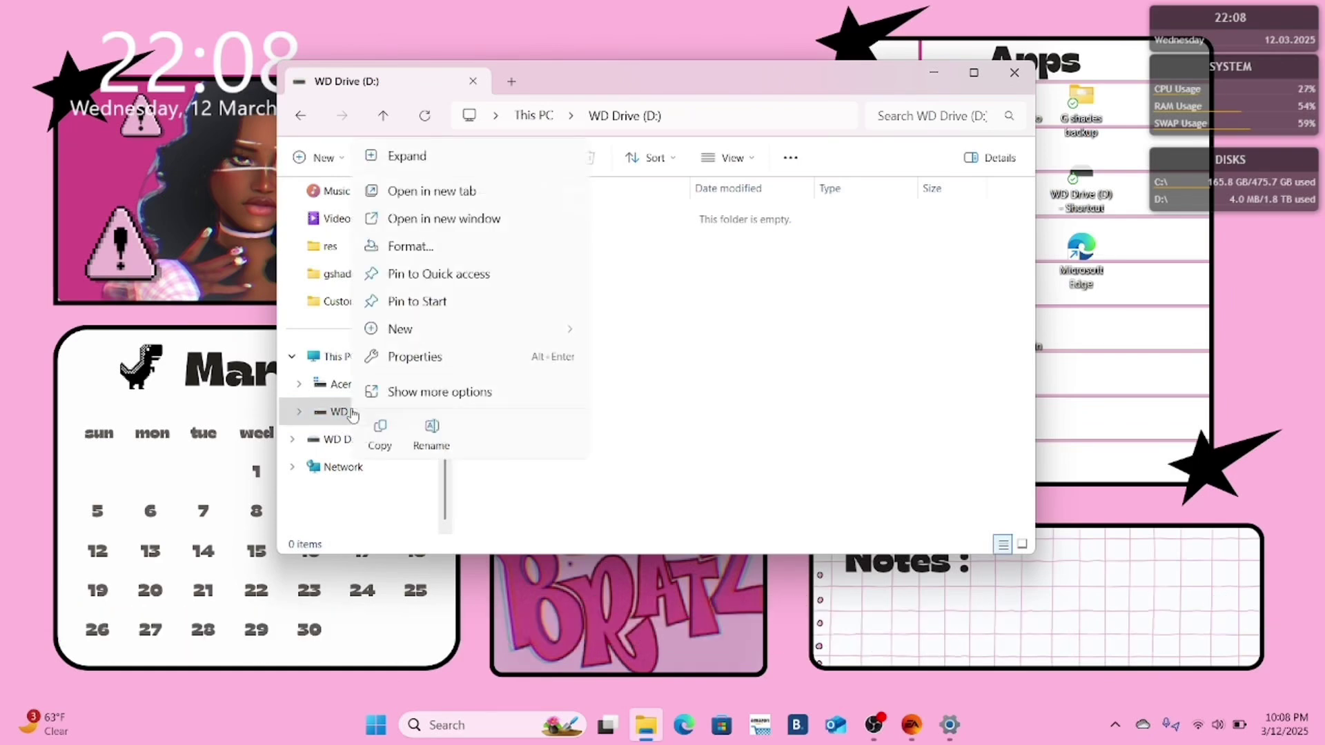
click(443, 247)
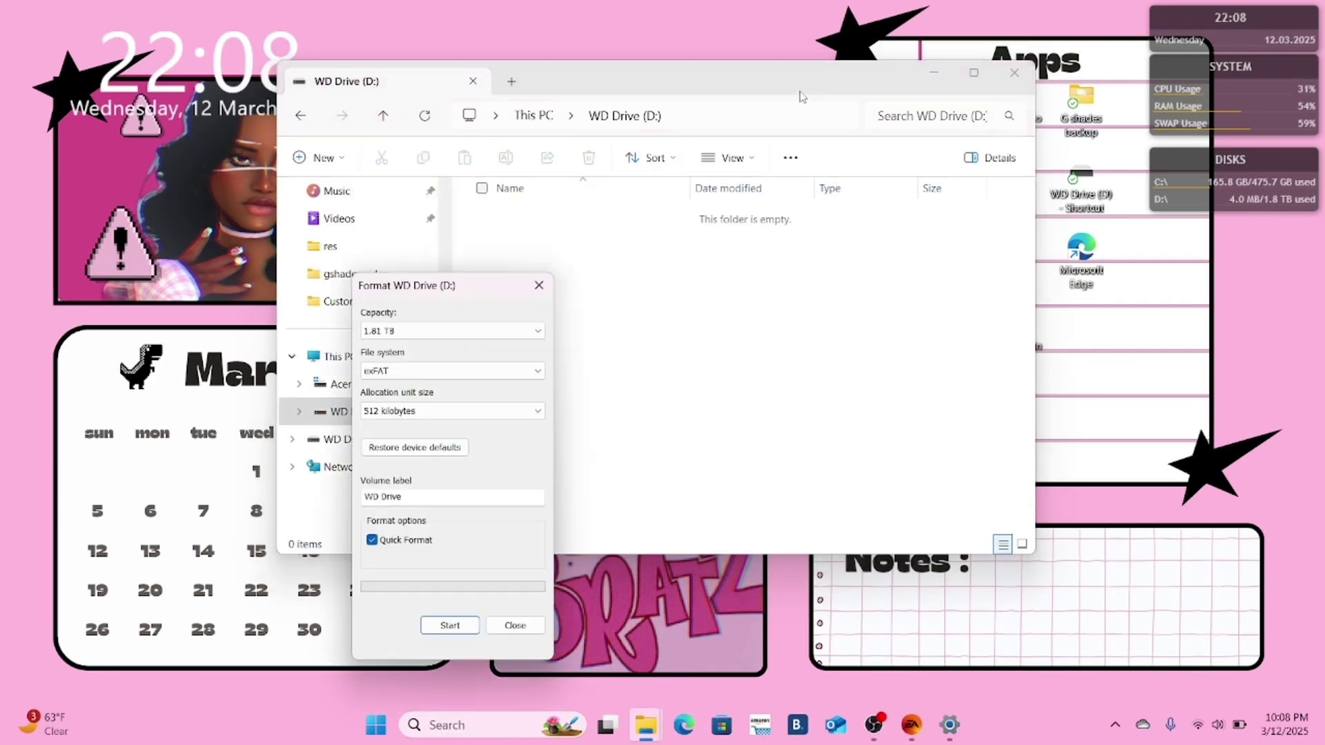
click(461, 375)
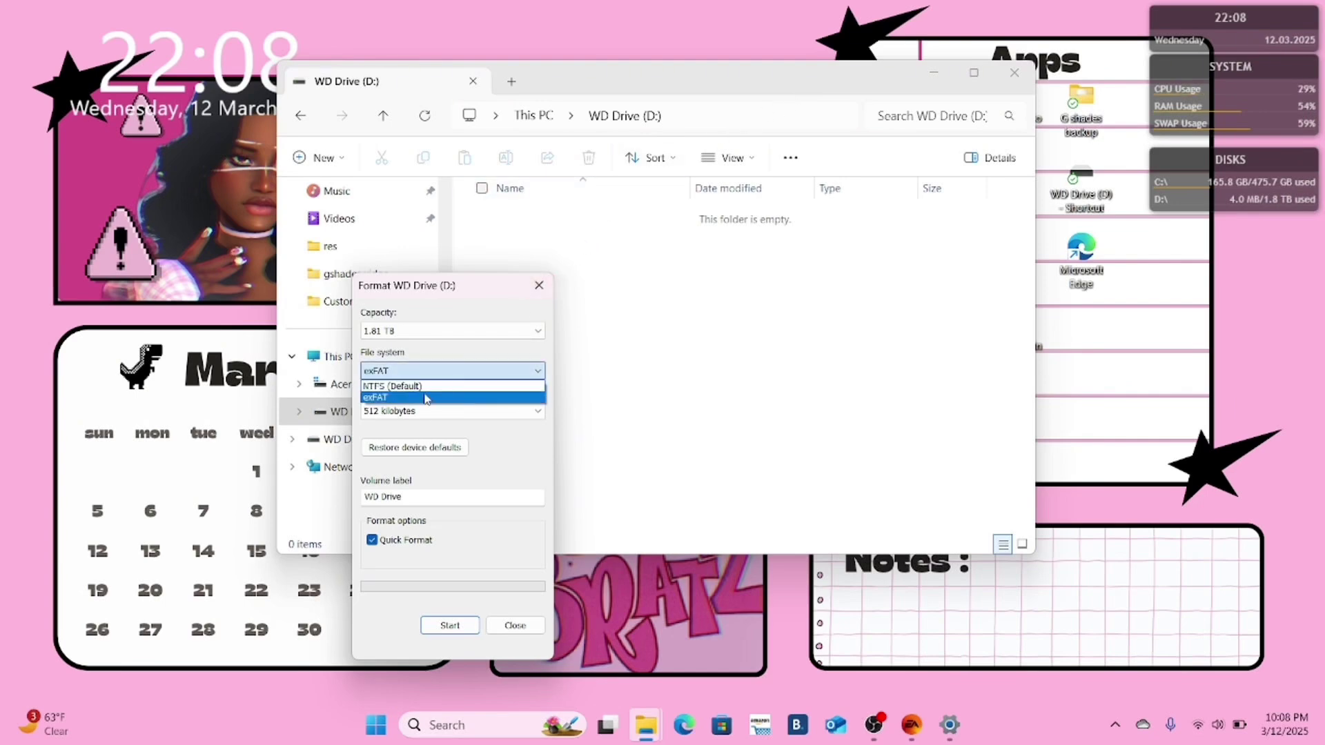
click(427, 387)
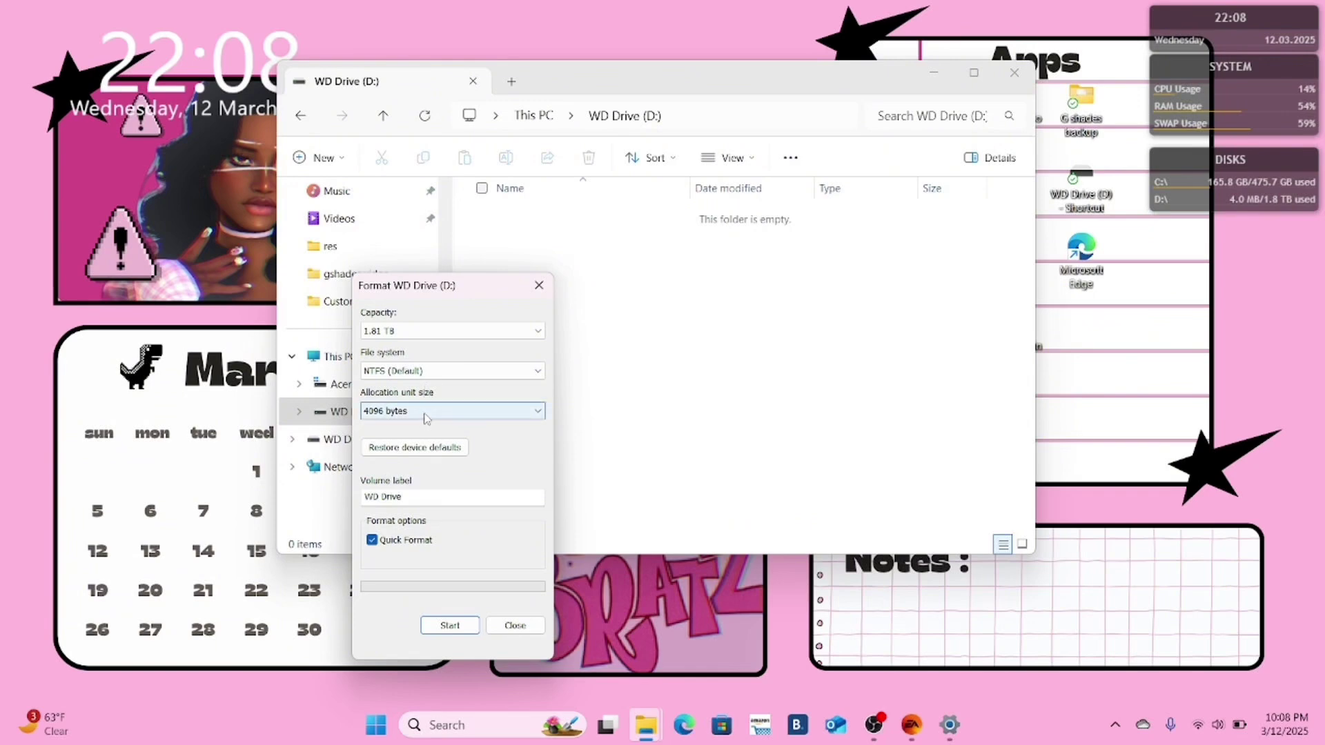
click(450, 625)
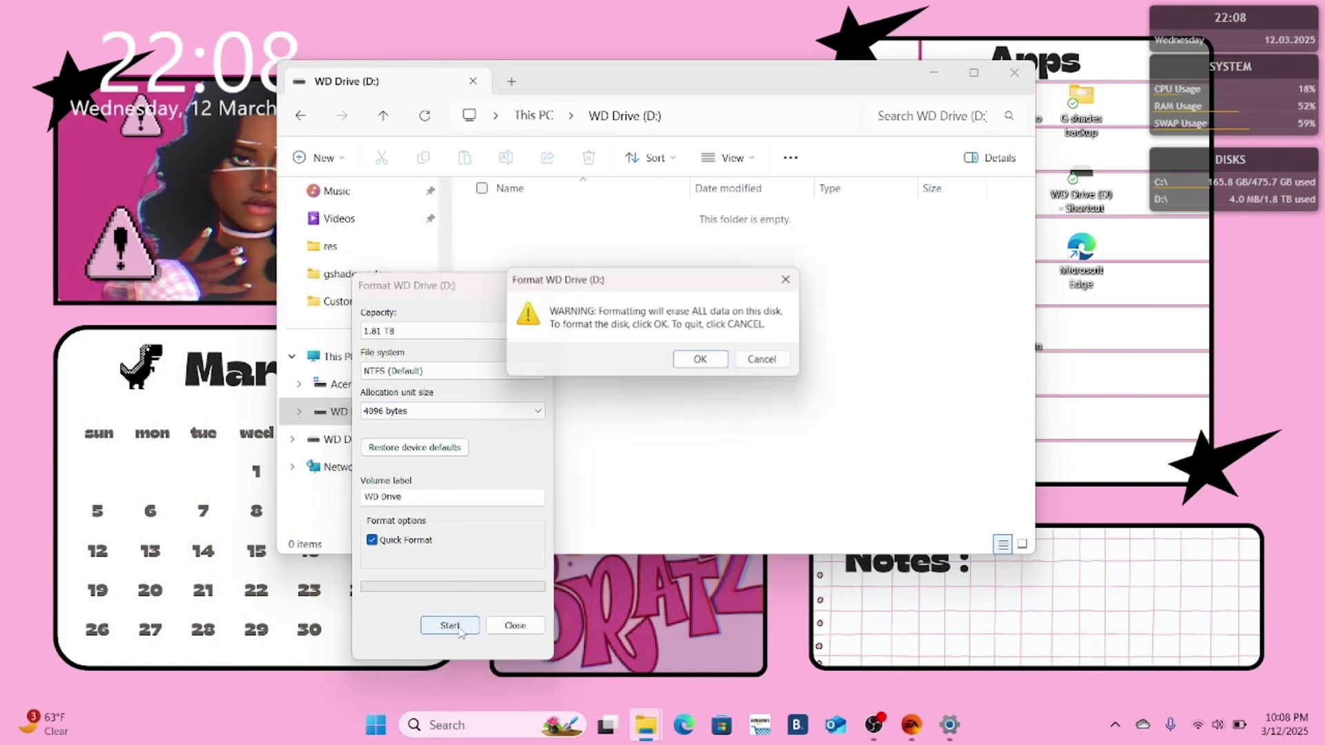
click(692, 366)
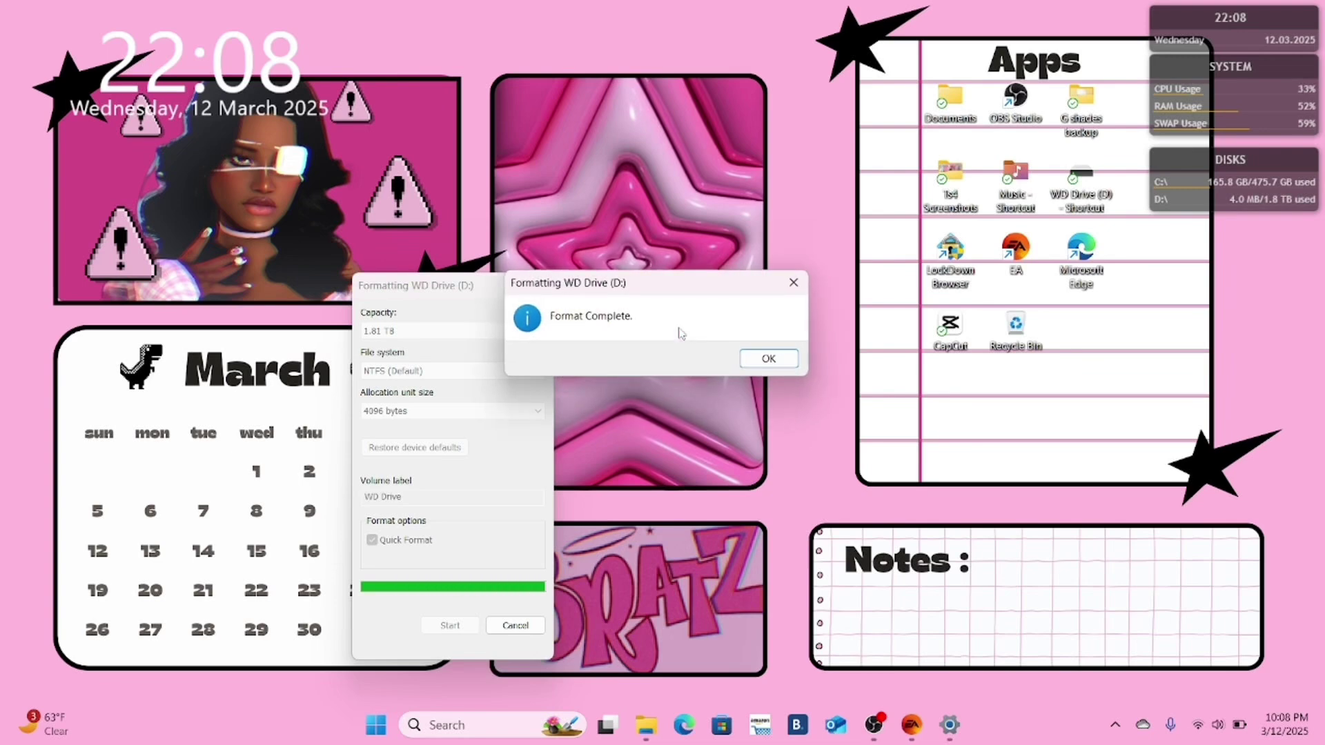
click(762, 365)
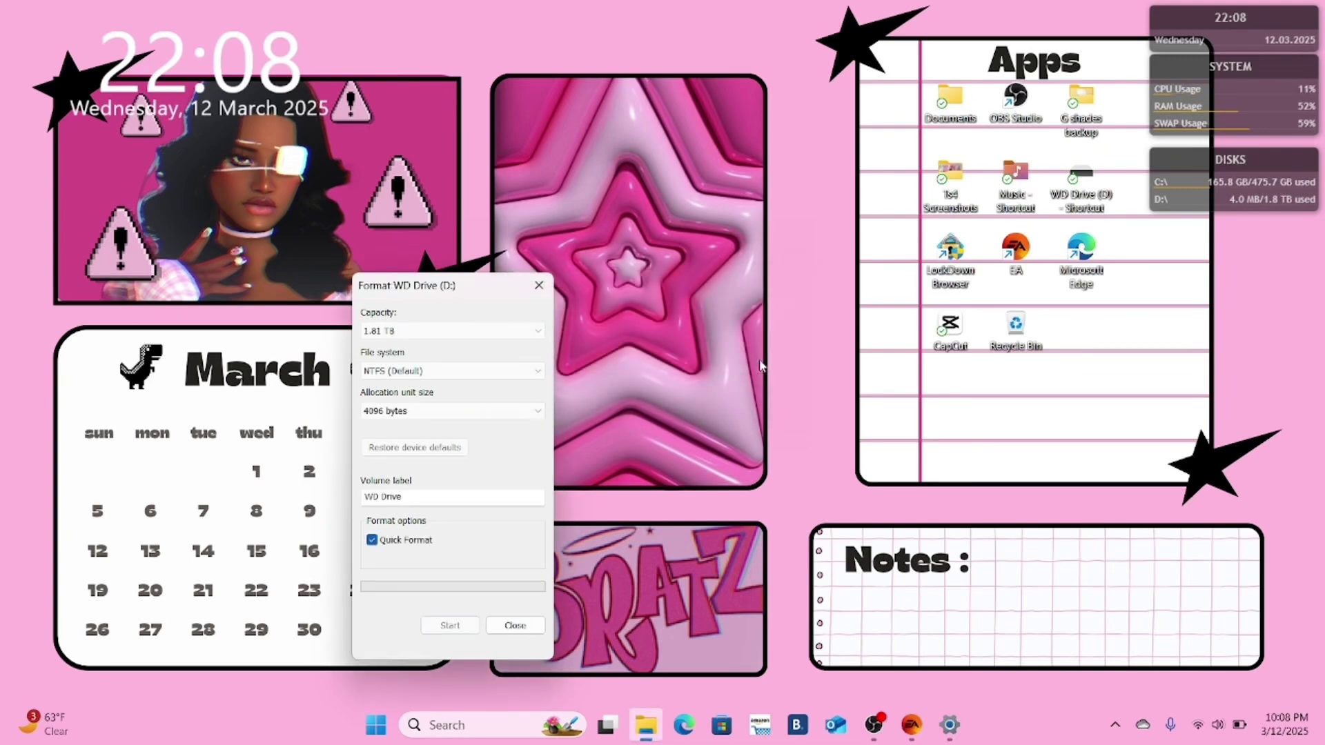
click(539, 286)
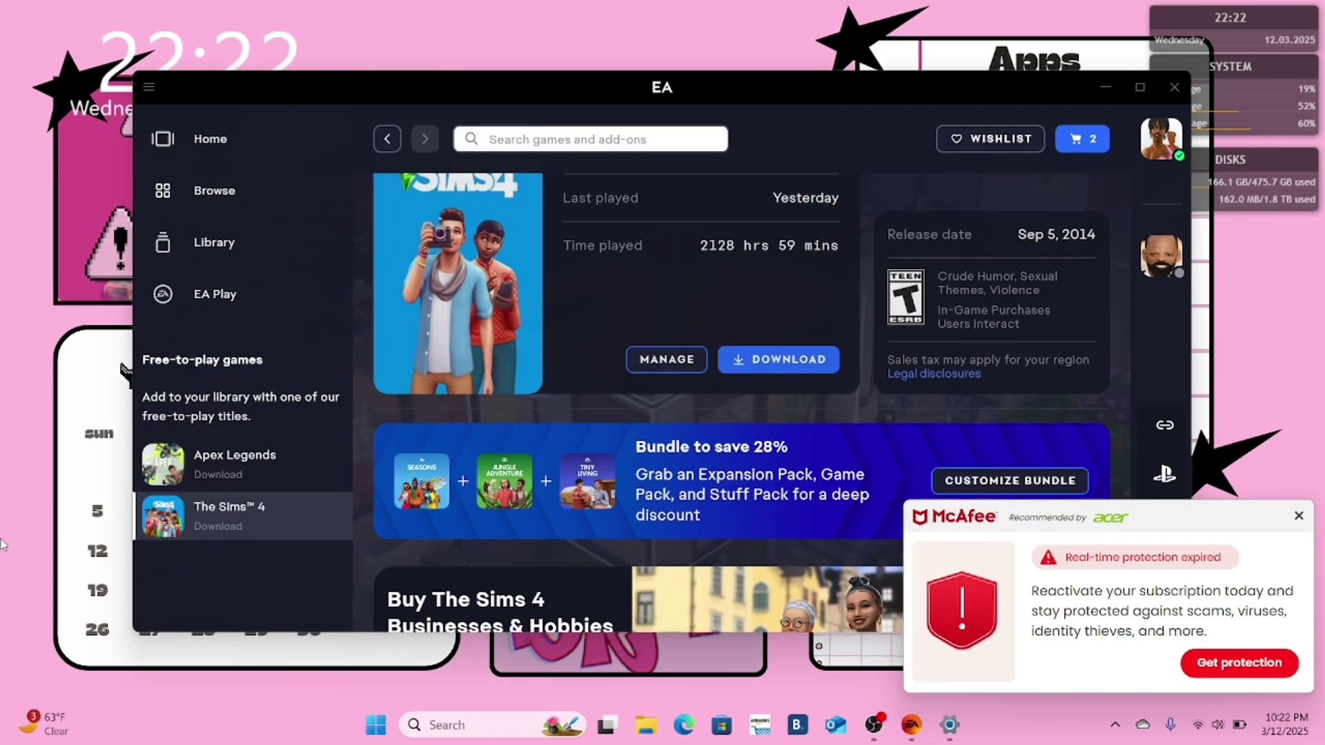
- Dismiss the McAfee popup and download The Sims 4 with its add-ons to WD Drive (D:)
click(1299, 517)
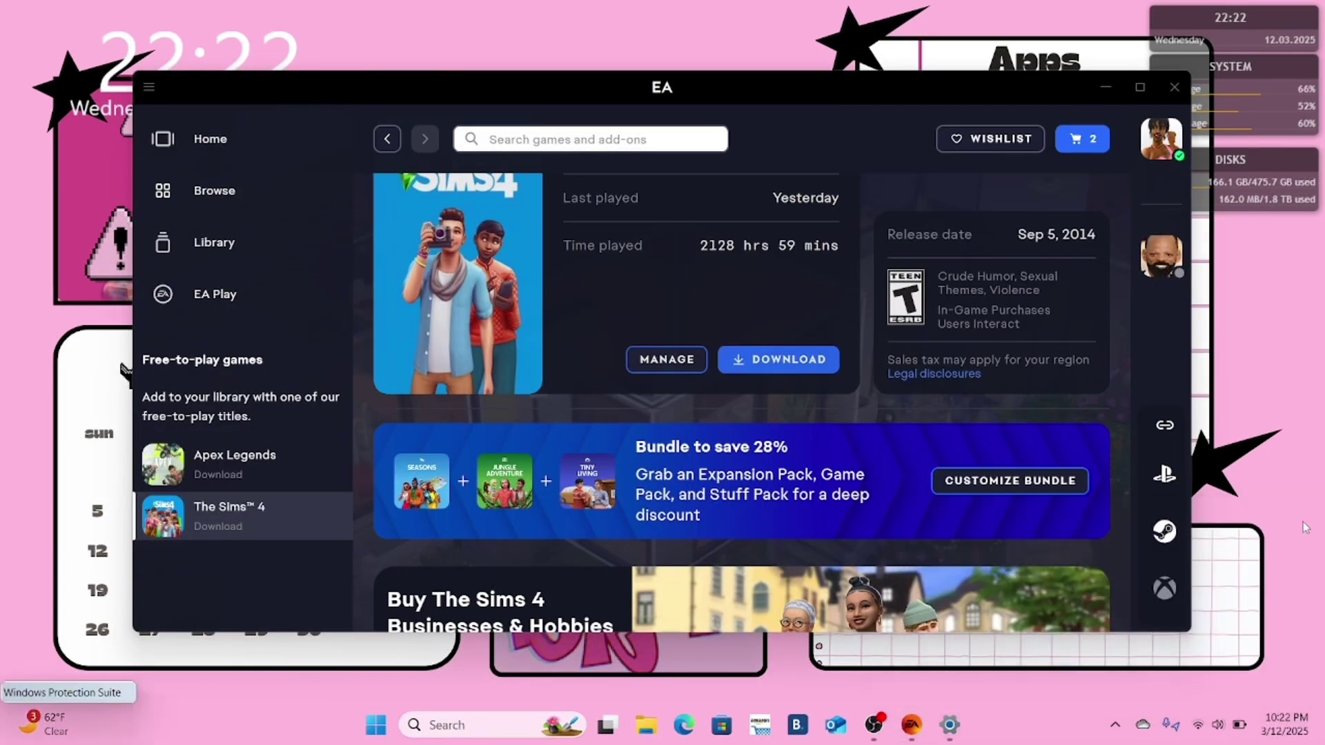
click(759, 360)
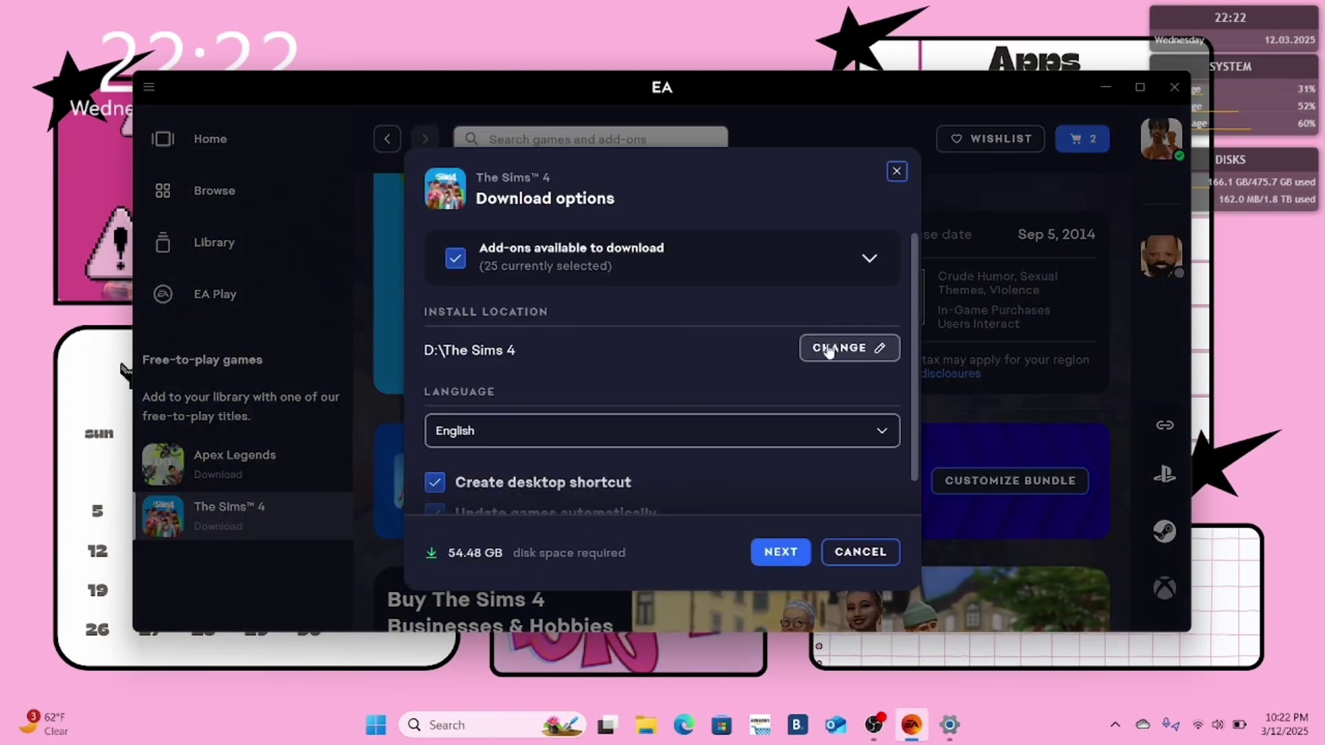
click(880, 348)
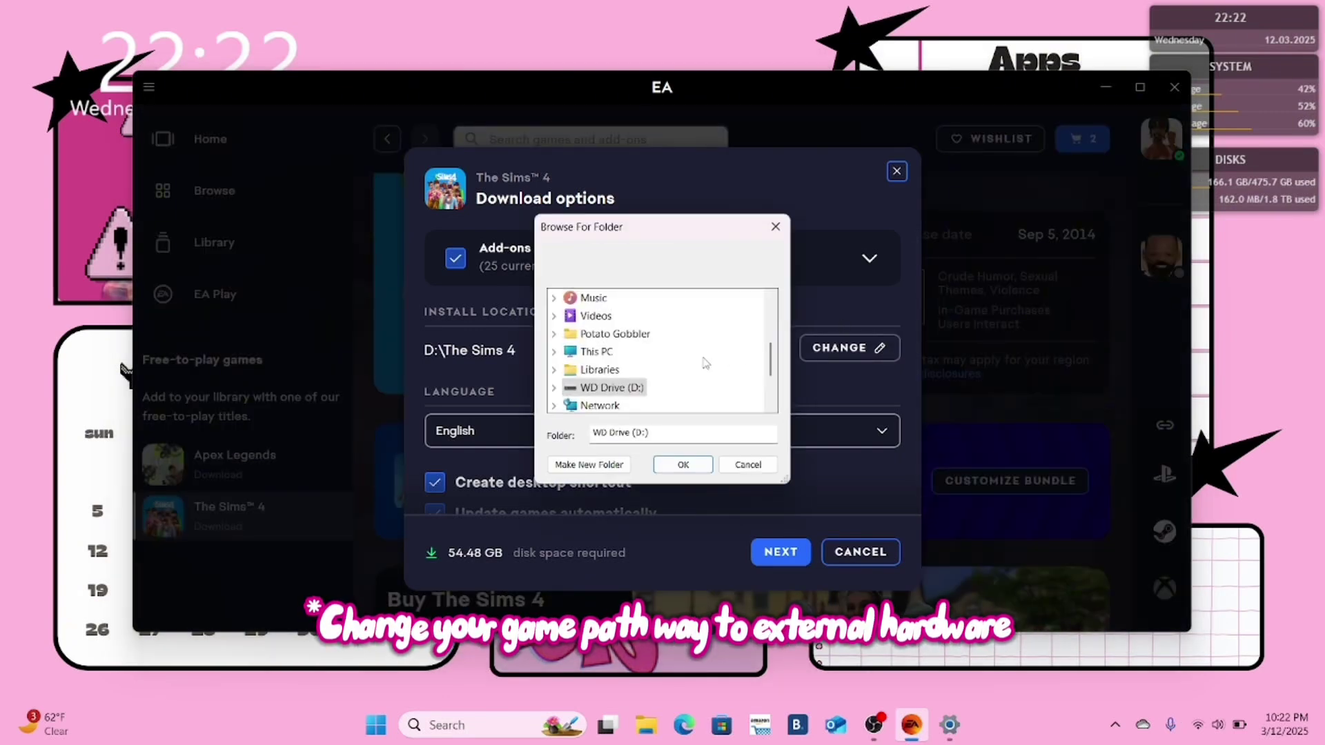
scroll(701, 367, down, 3)
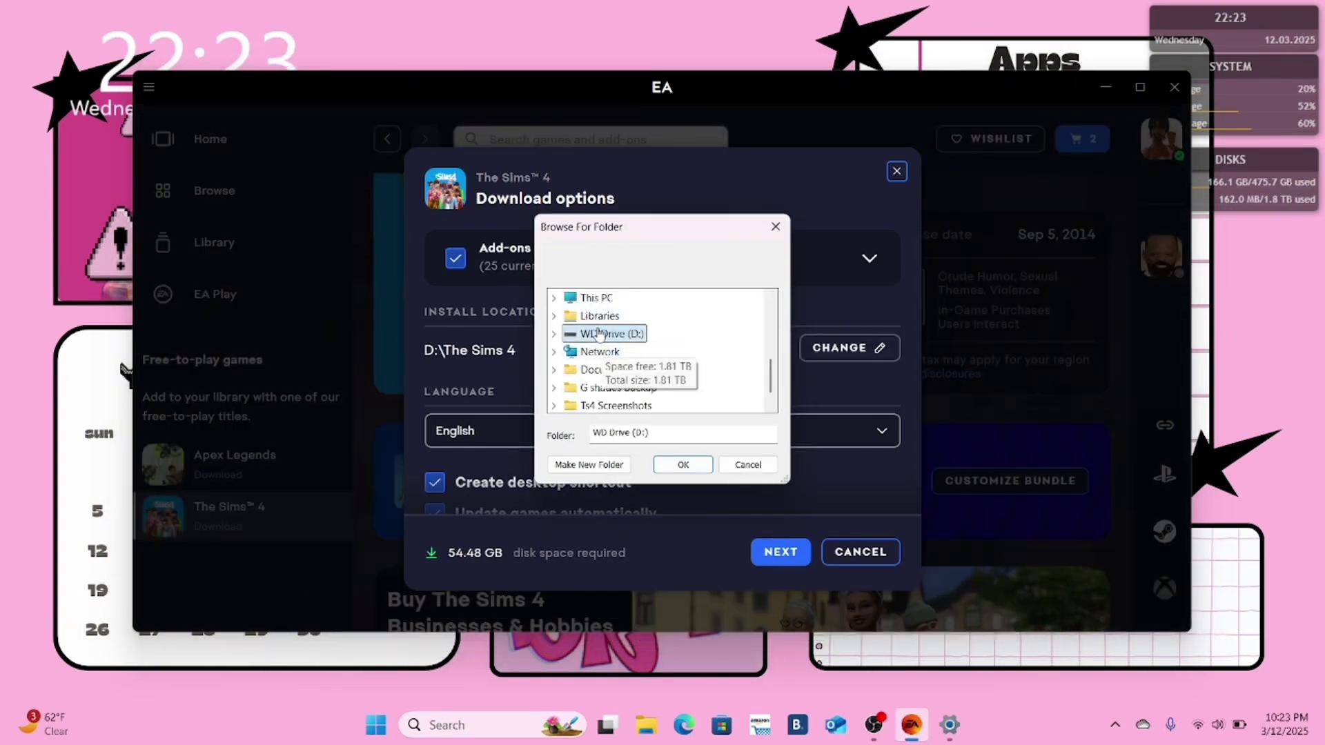
click(682, 464)
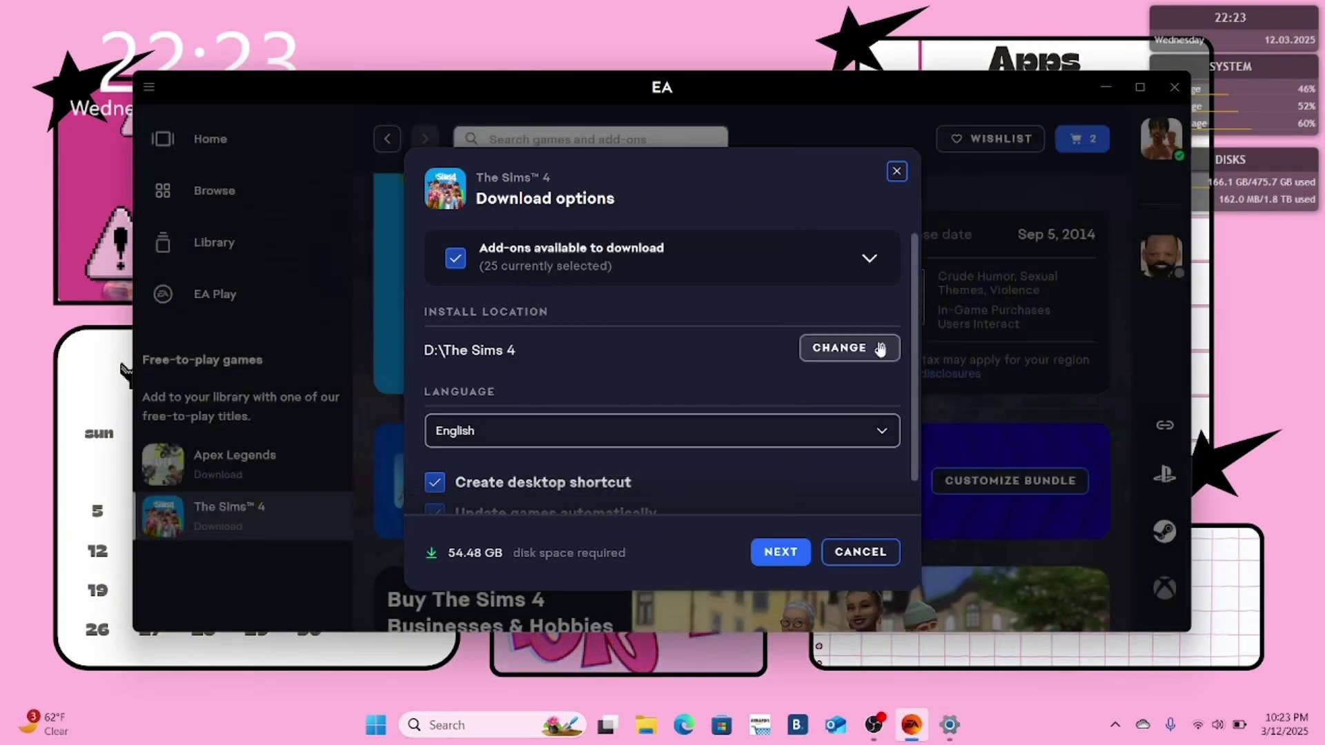
click(792, 552)
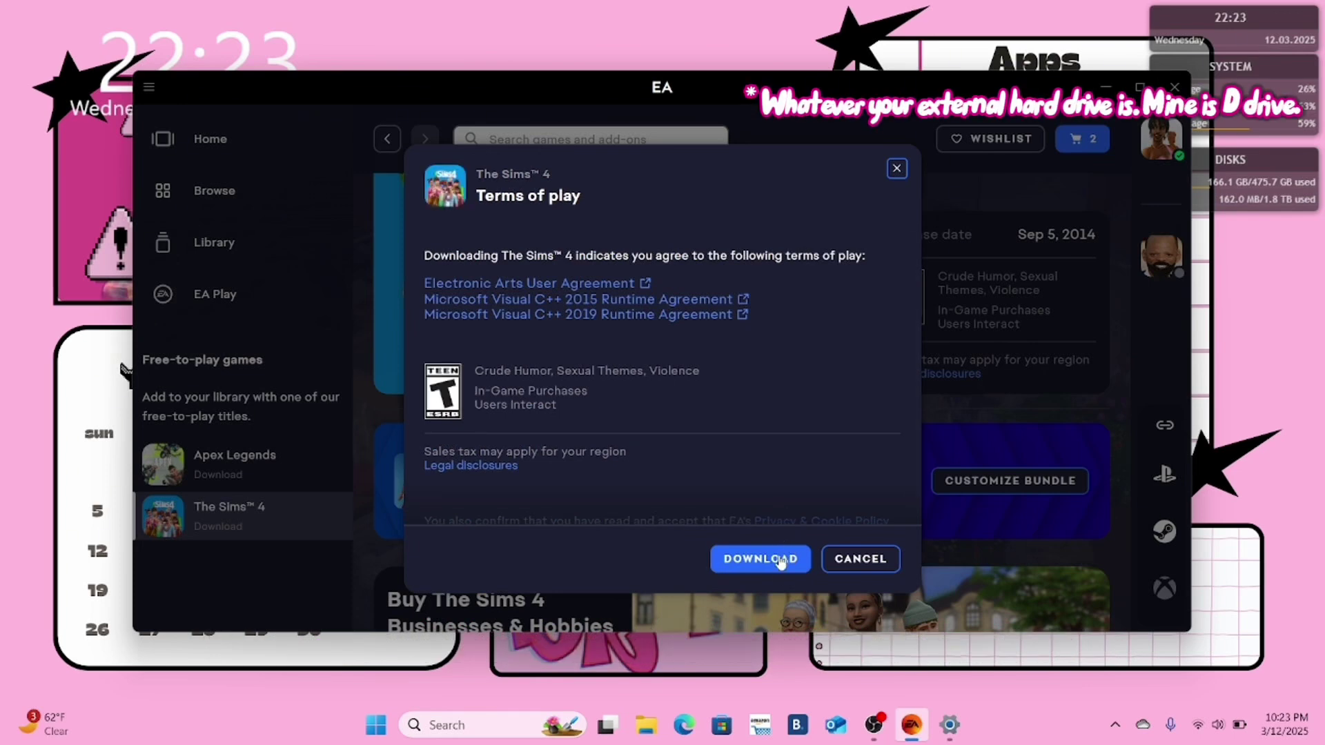
click(756, 555)
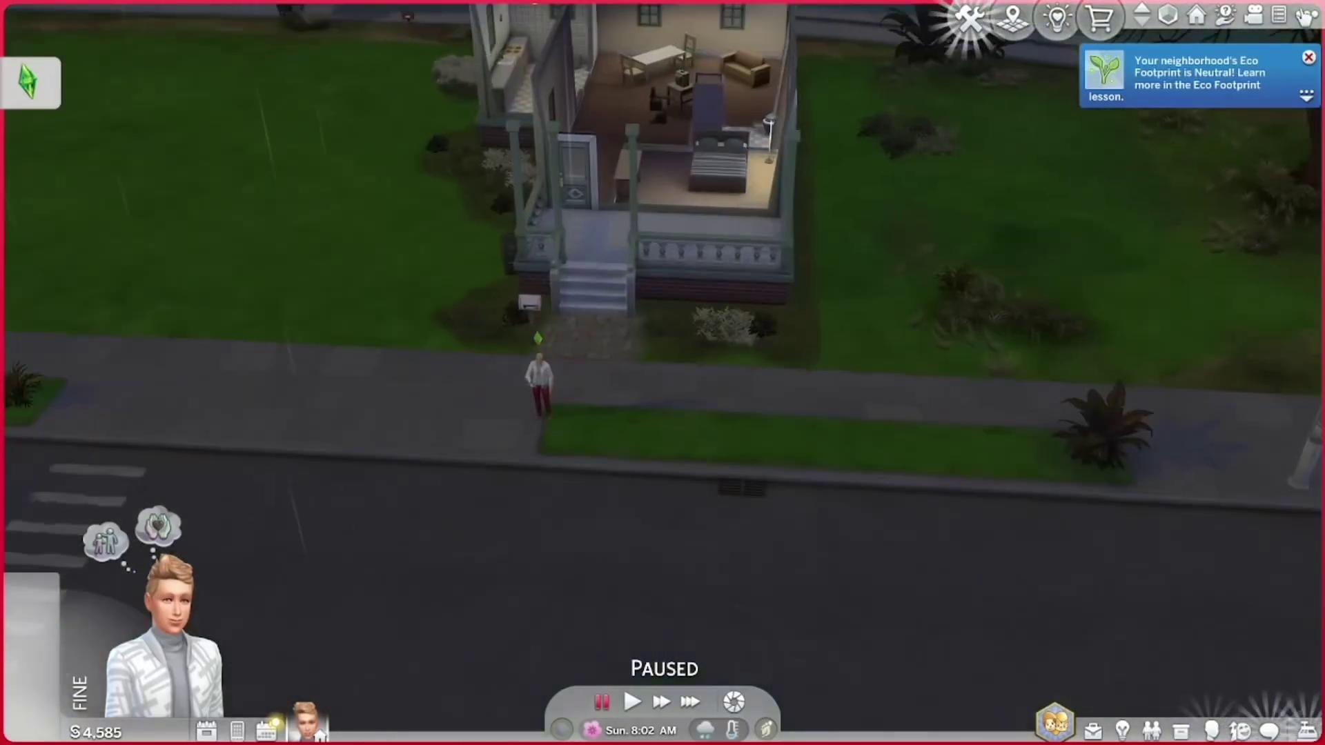
- Tick Script Mods Allowed under Game Options > Other and confirm the warning
click(1306, 14)
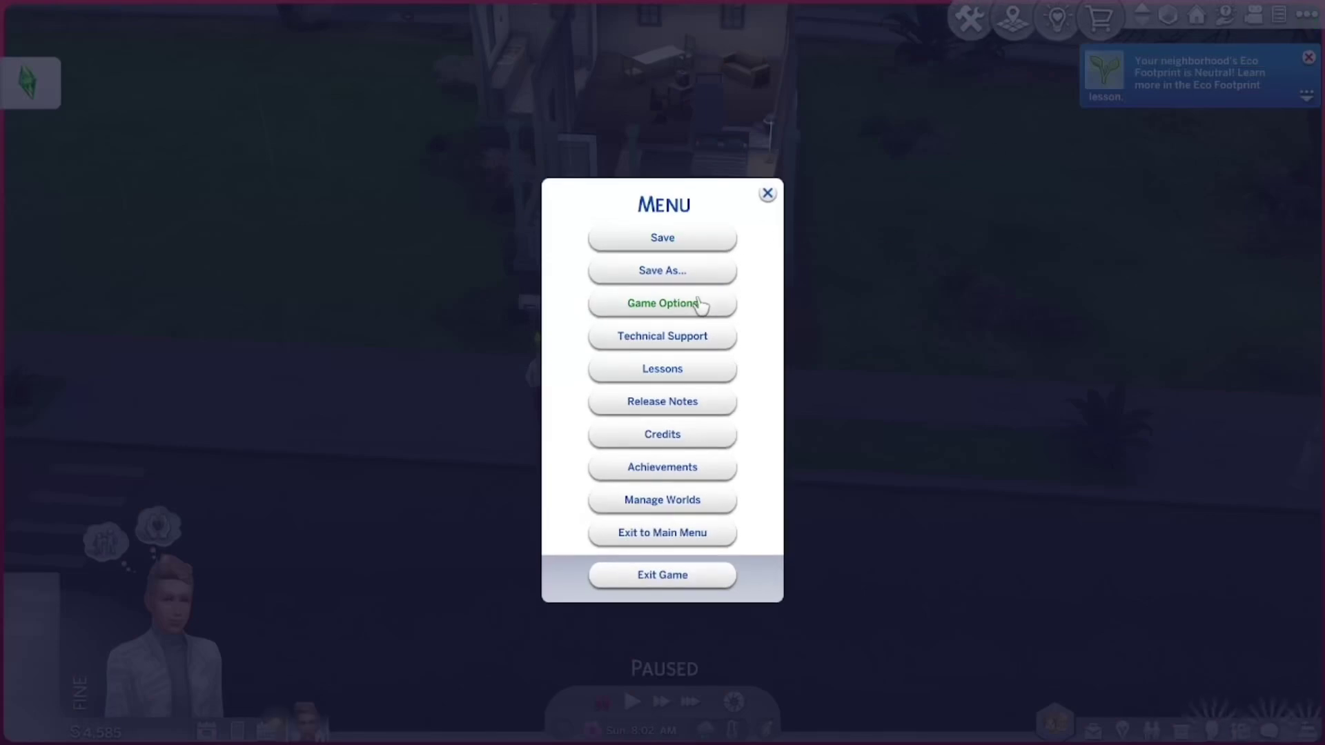
click(703, 304)
click(384, 246)
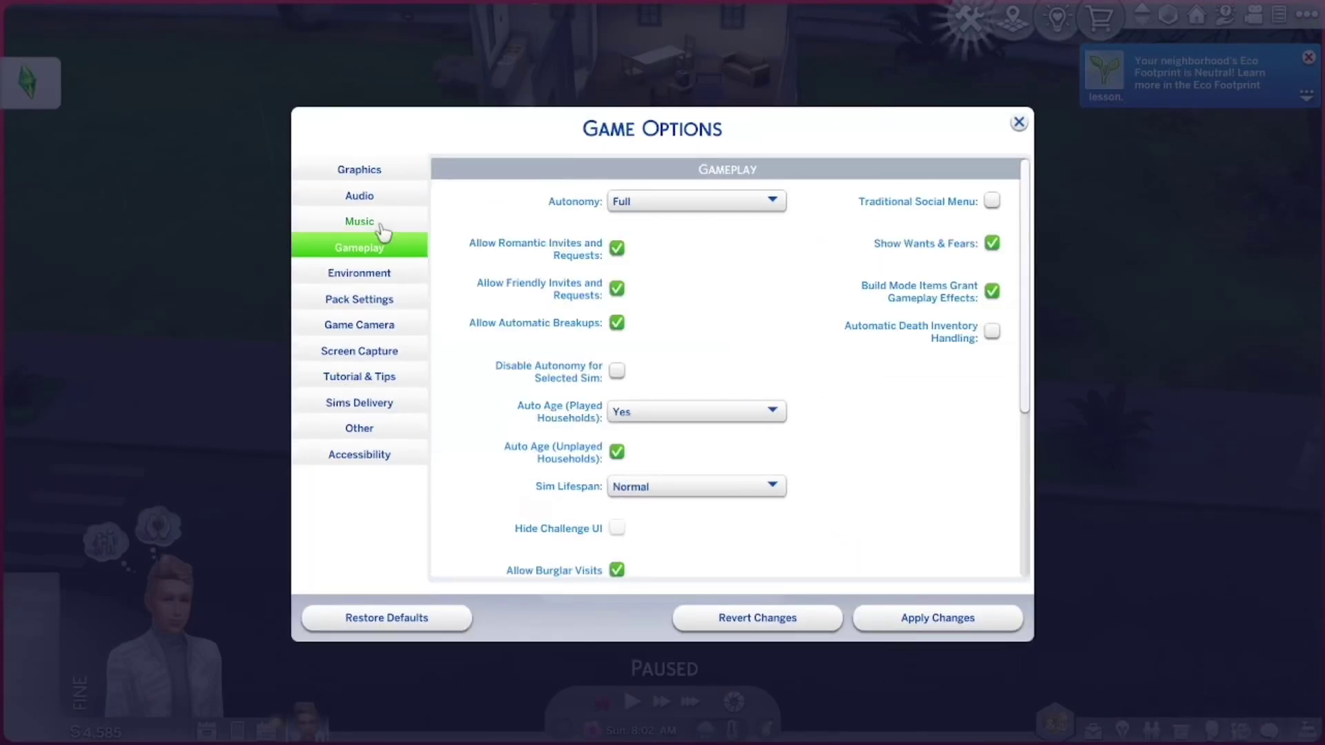
click(382, 228)
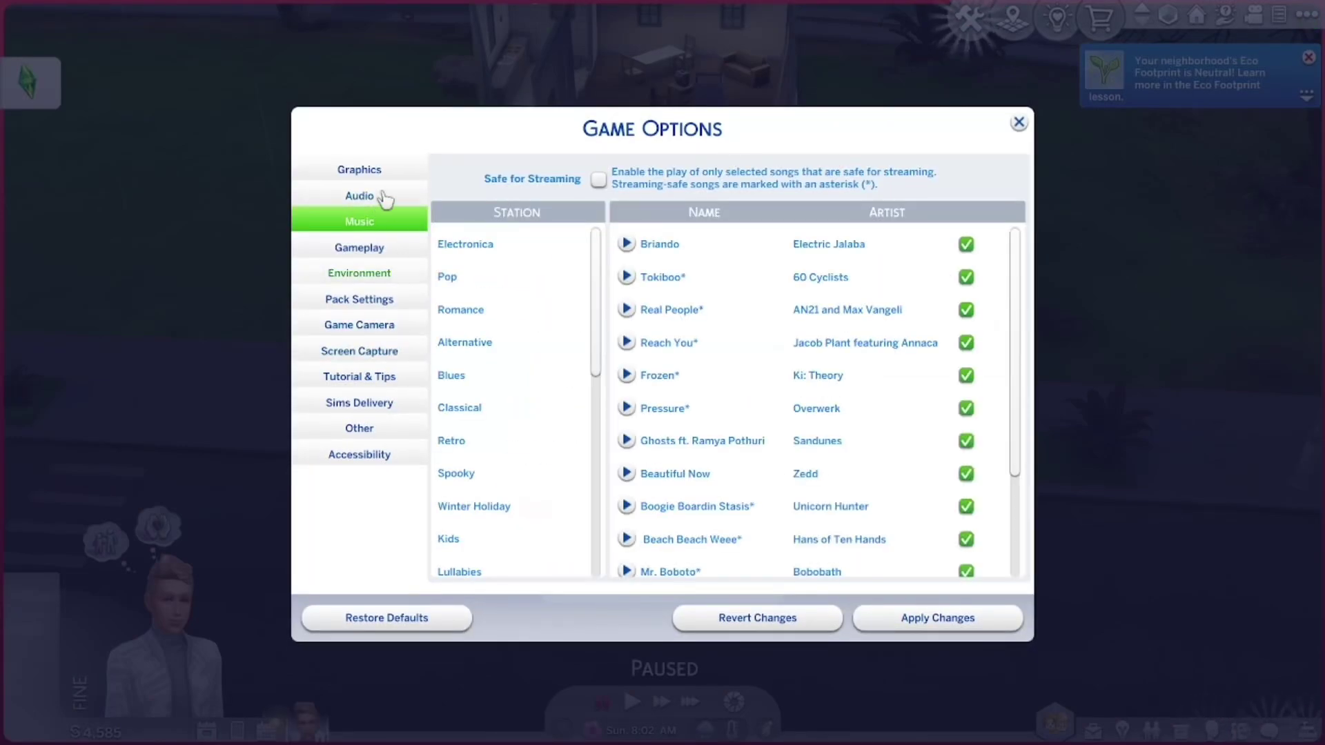
click(384, 196)
click(359, 247)
click(359, 430)
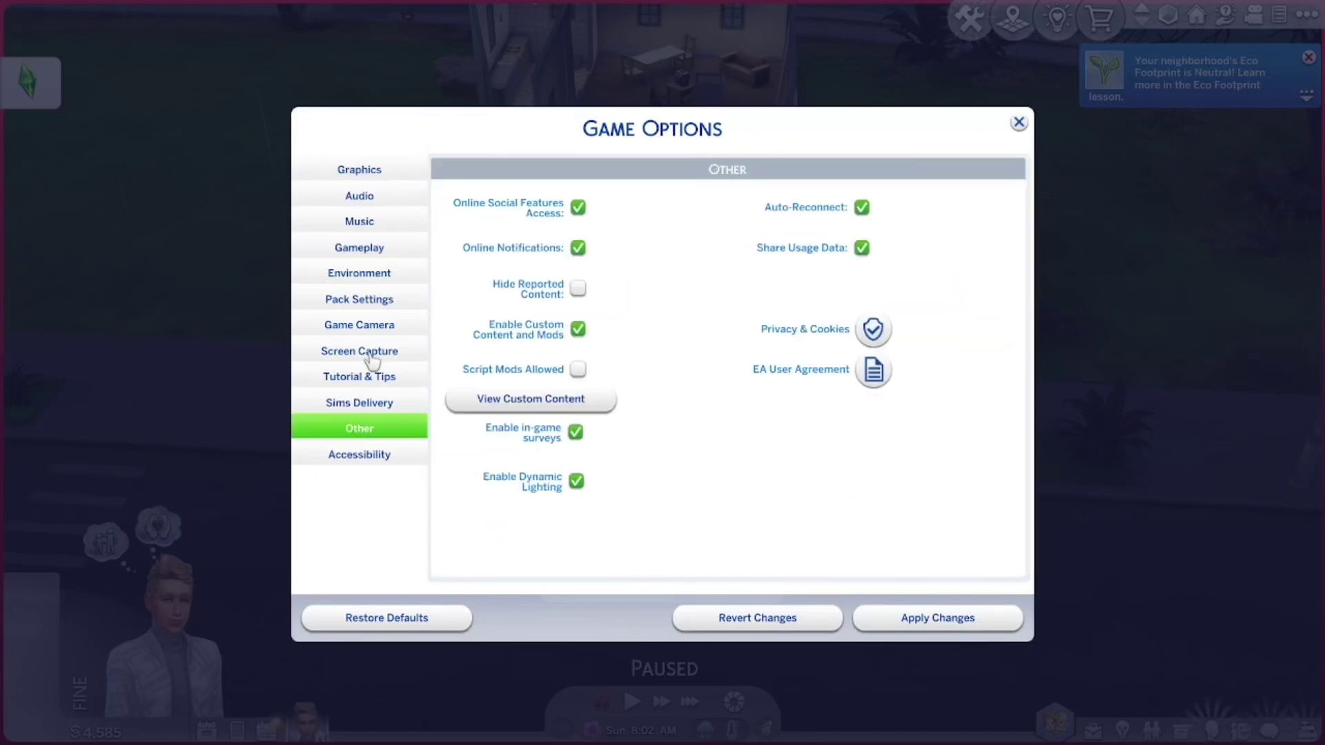
click(581, 371)
click(787, 421)
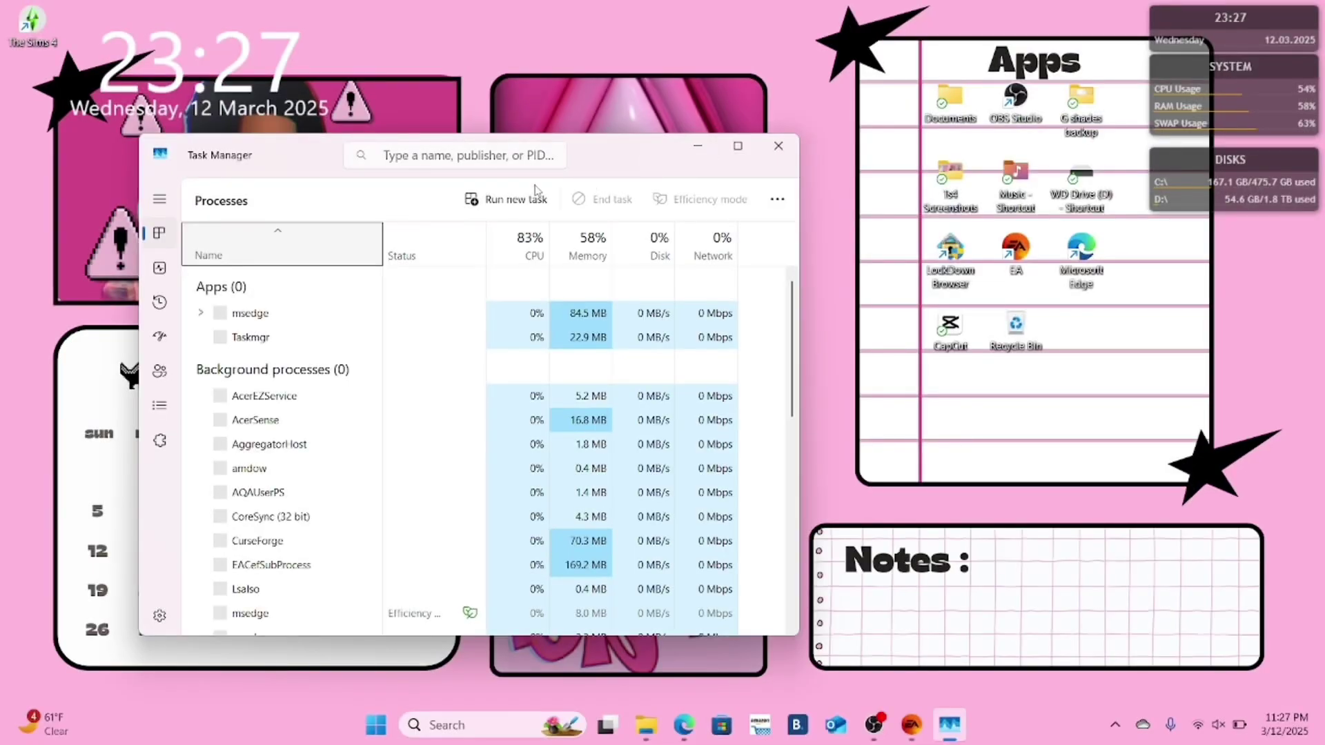
scroll(331, 483, down, 5)
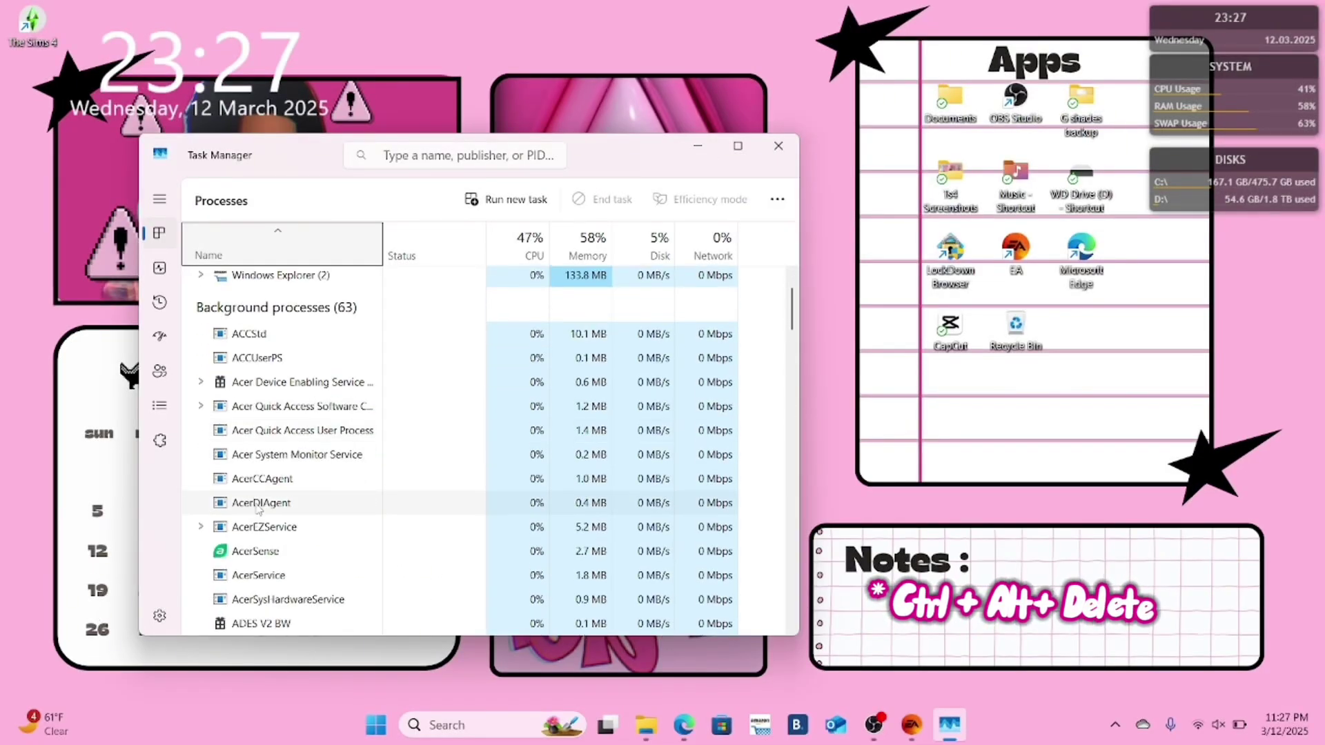
- End the EA process in Task Manager and close Task Manager
scroll(334, 489, down, 7)
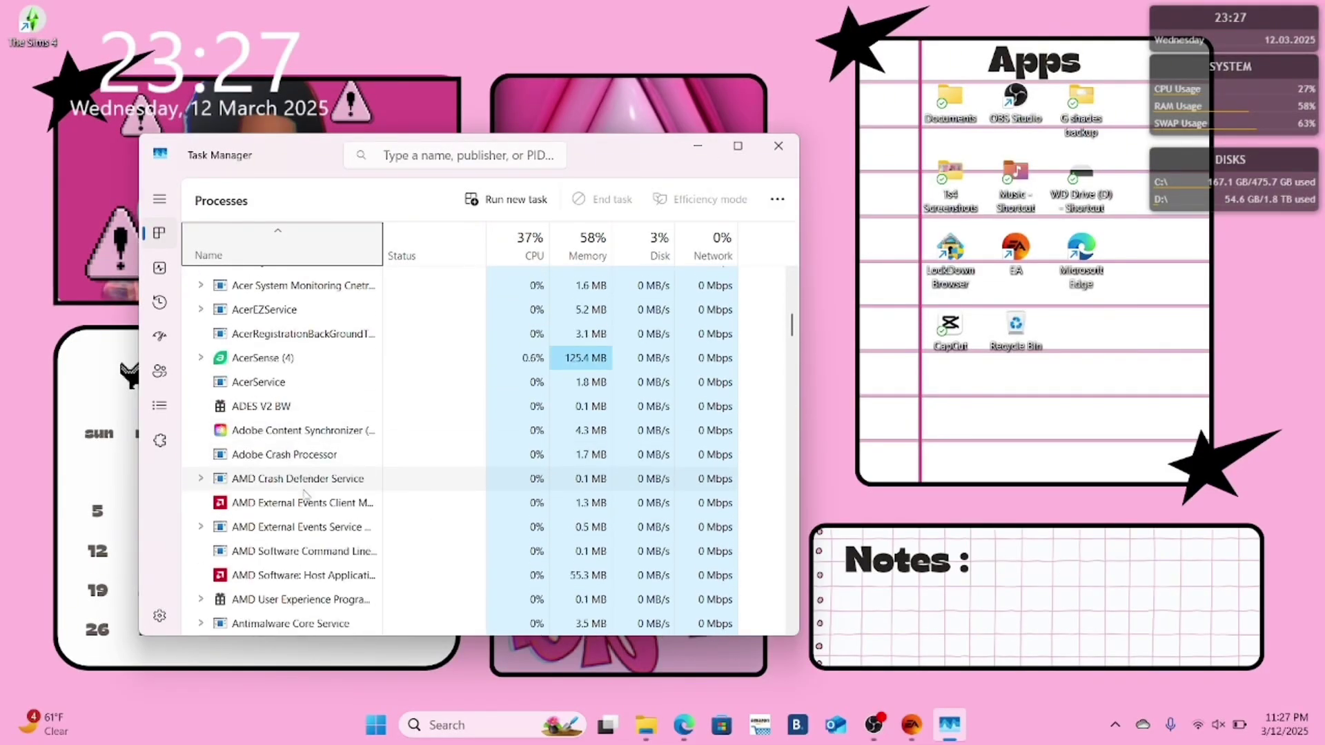
scroll(320, 481, down, 8)
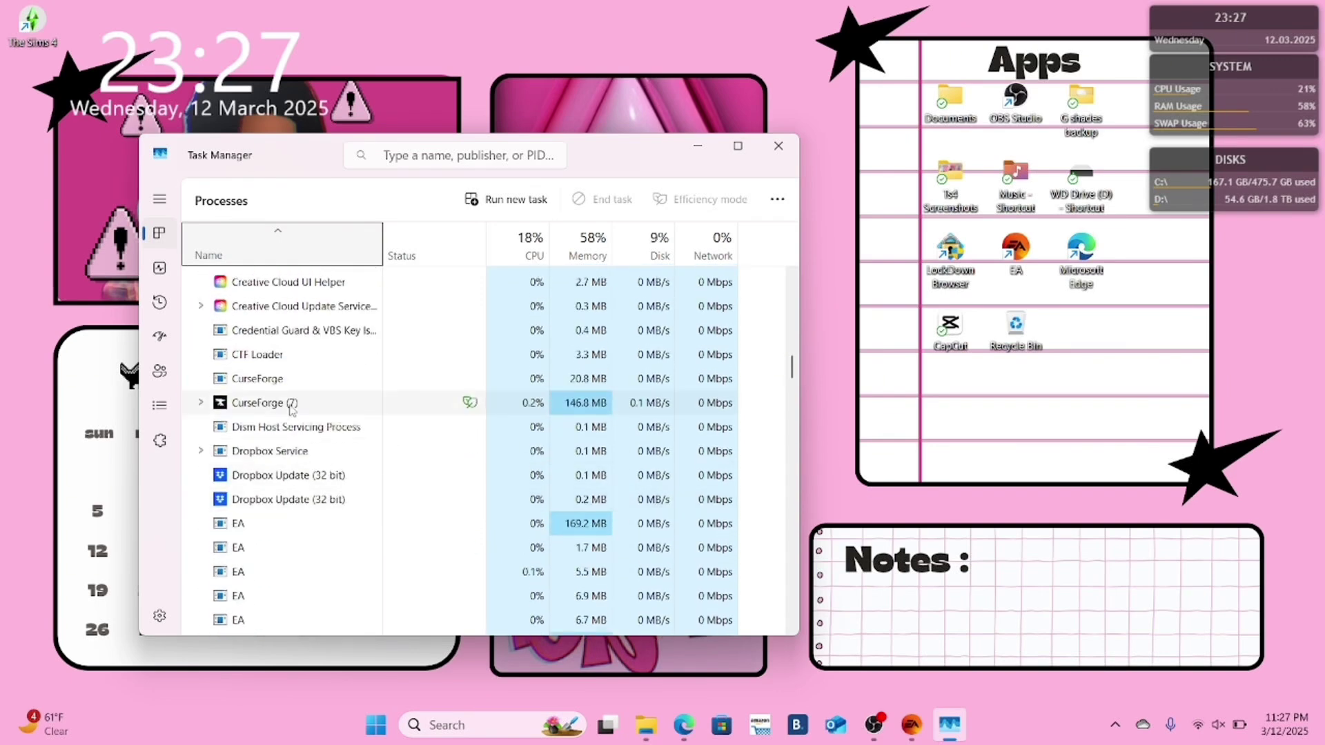
scroll(291, 405, down, 1)
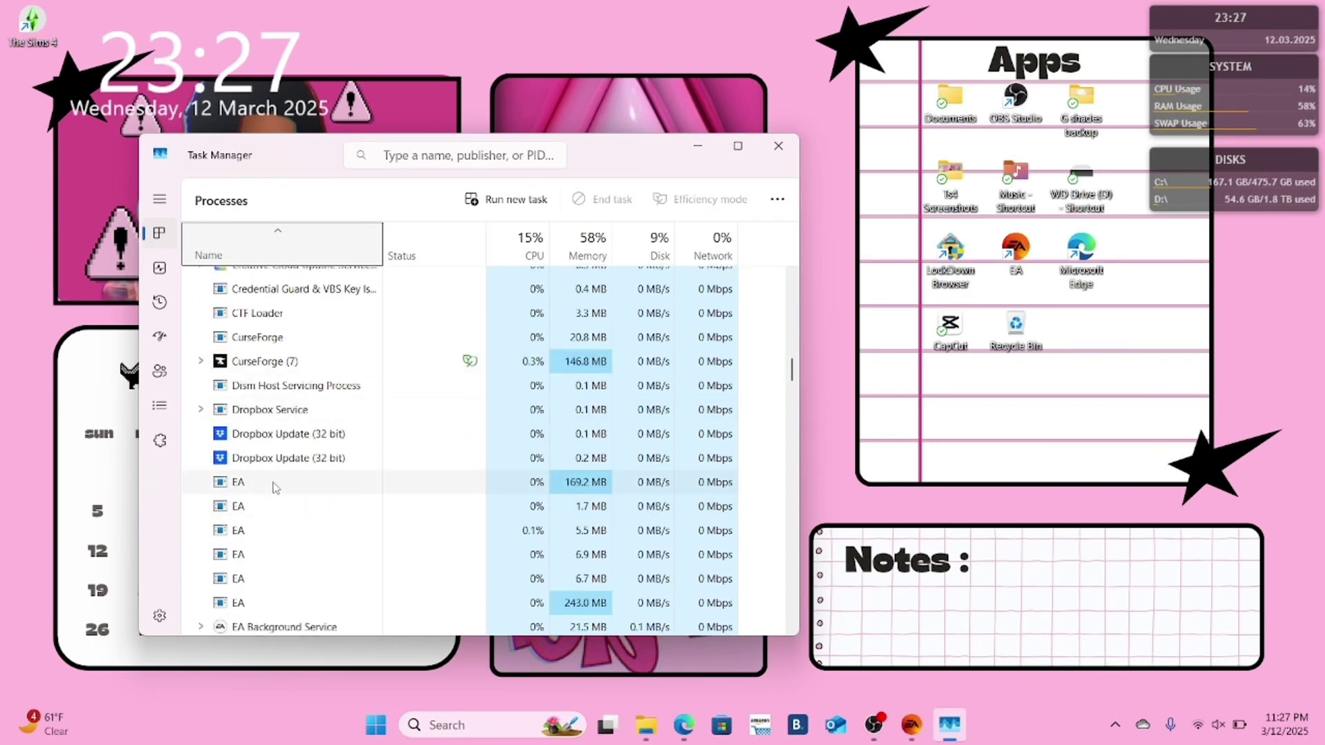
right_click(275, 483)
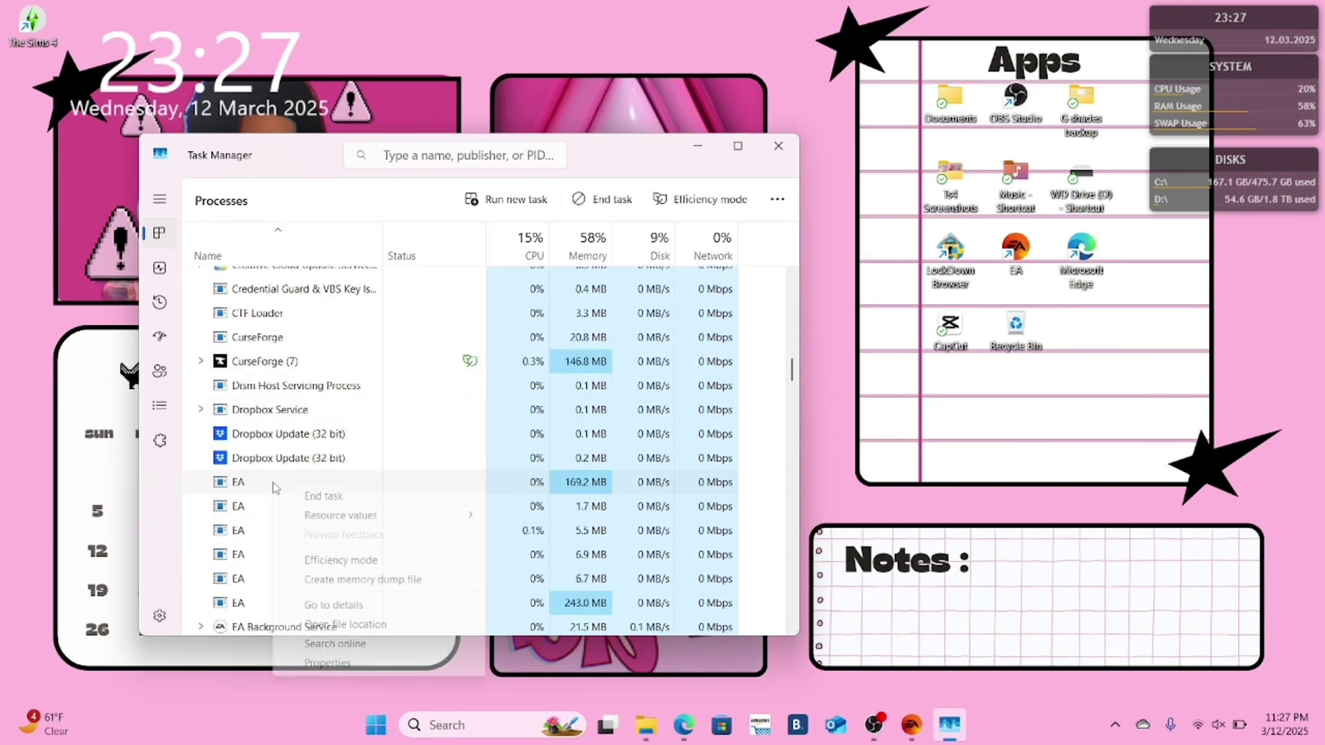
click(316, 496)
scroll(434, 536, down, 10)
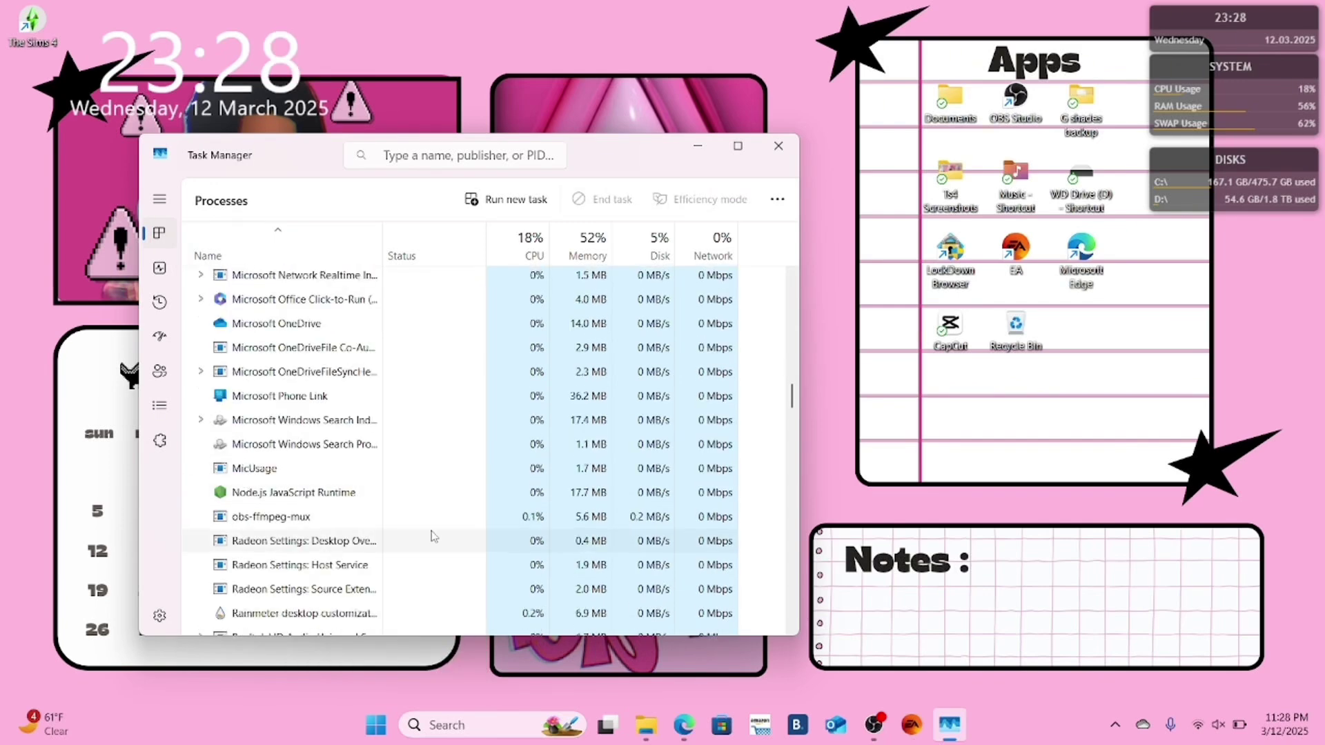
drag(792, 403, 836, 393)
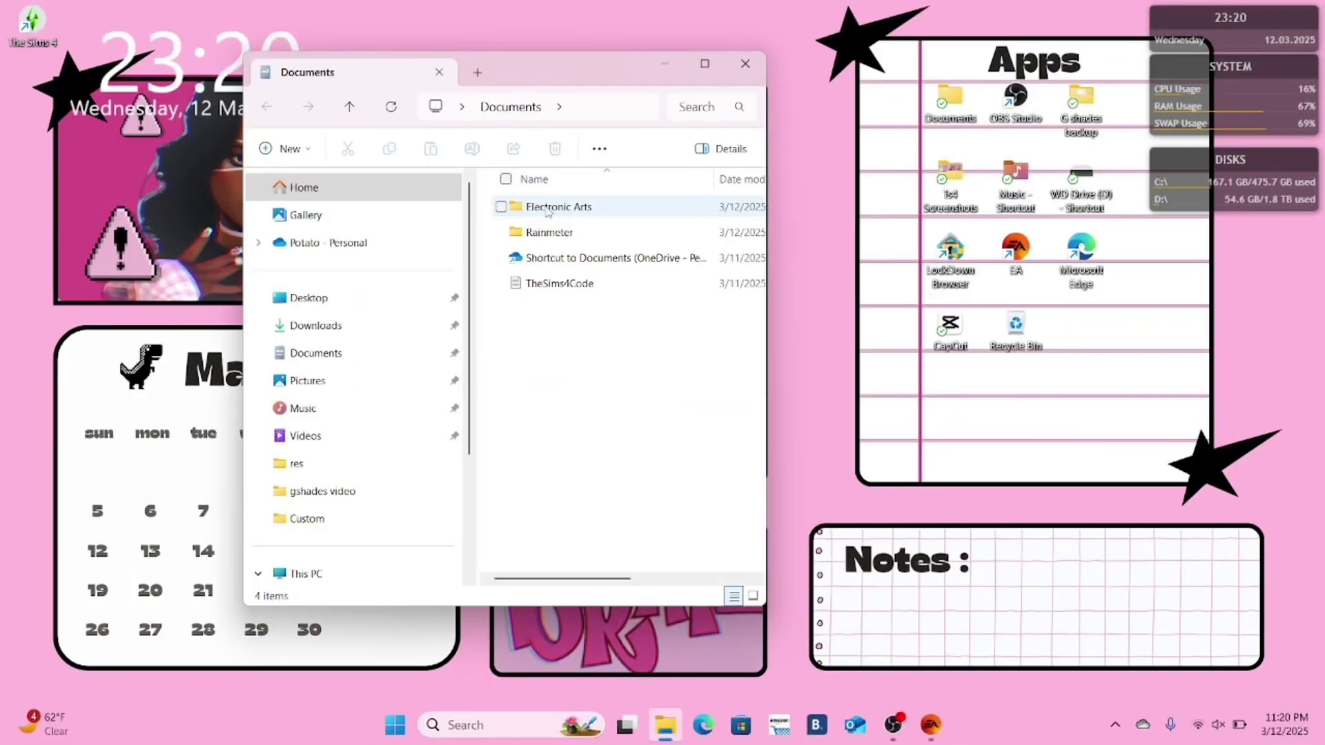
scroll(464, 346, down, 3)
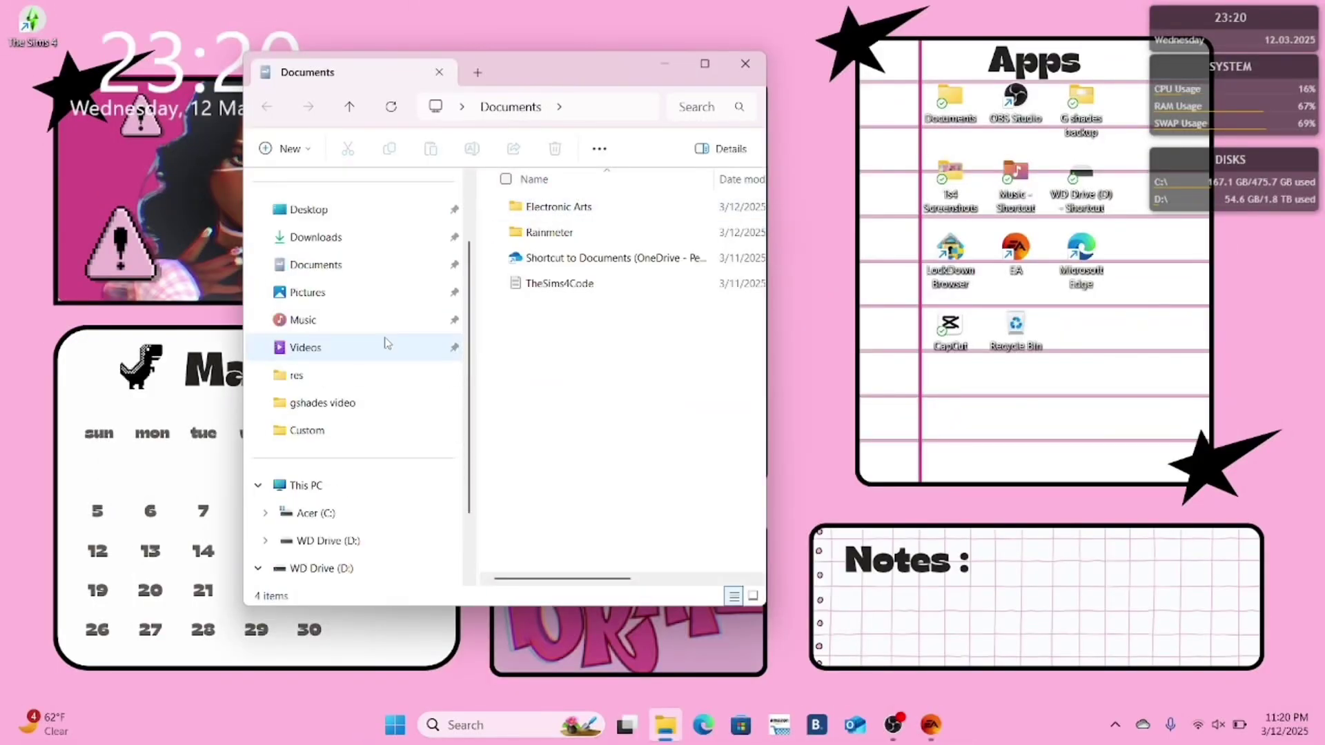
- Show the top level of WD Drive (D:) and open Documents in a second window
click(358, 513)
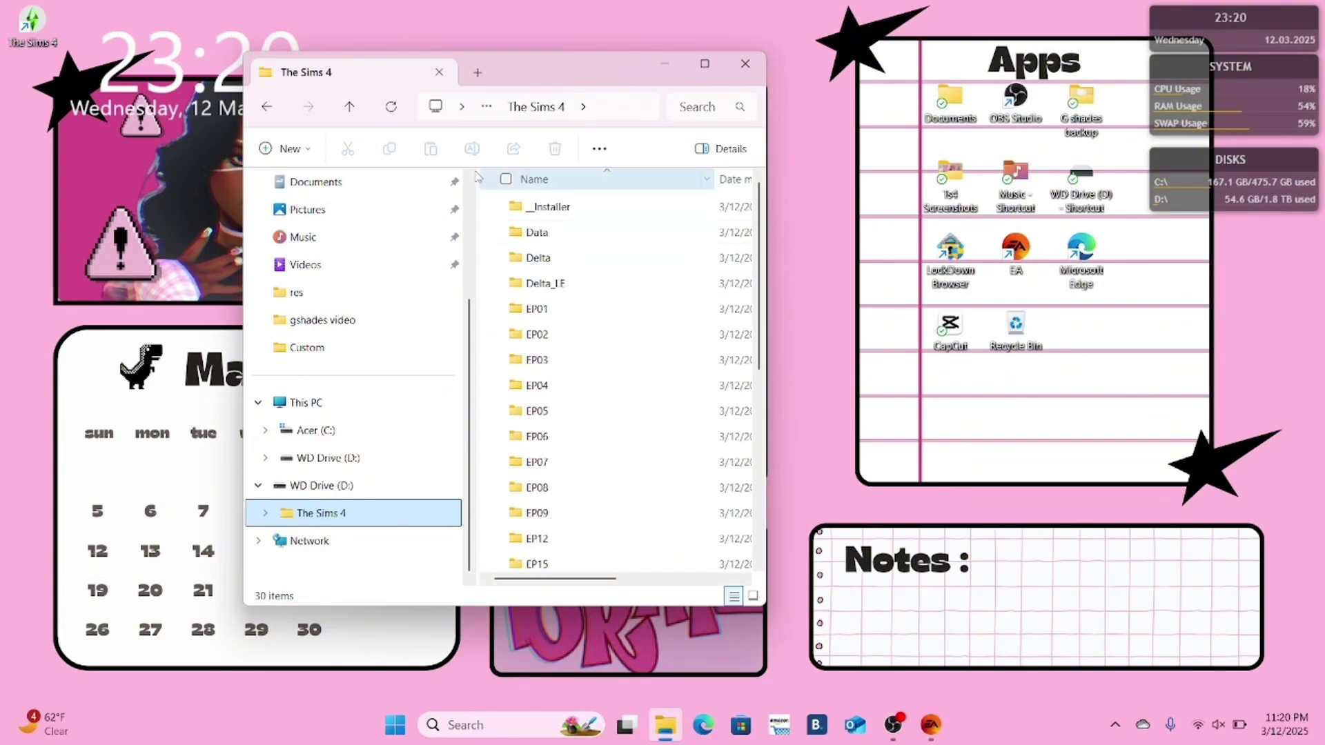
click(343, 485)
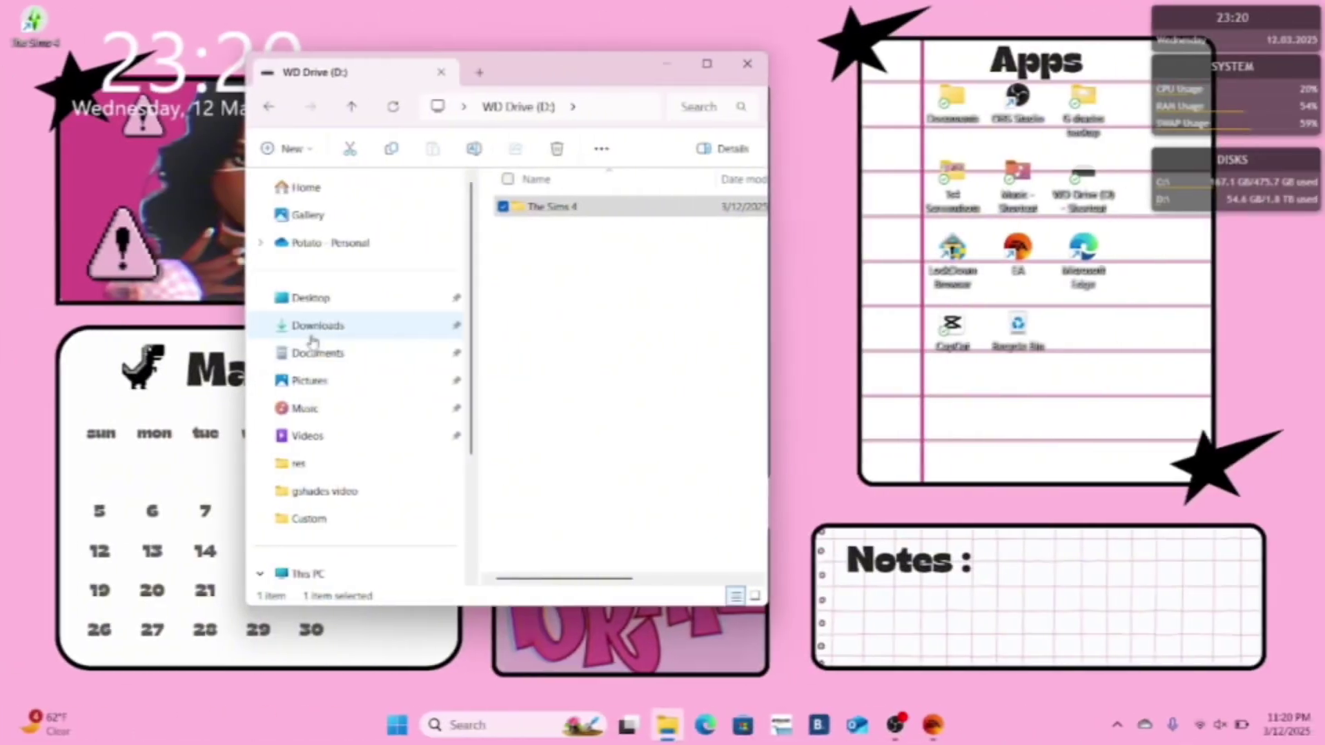
right_click(316, 350)
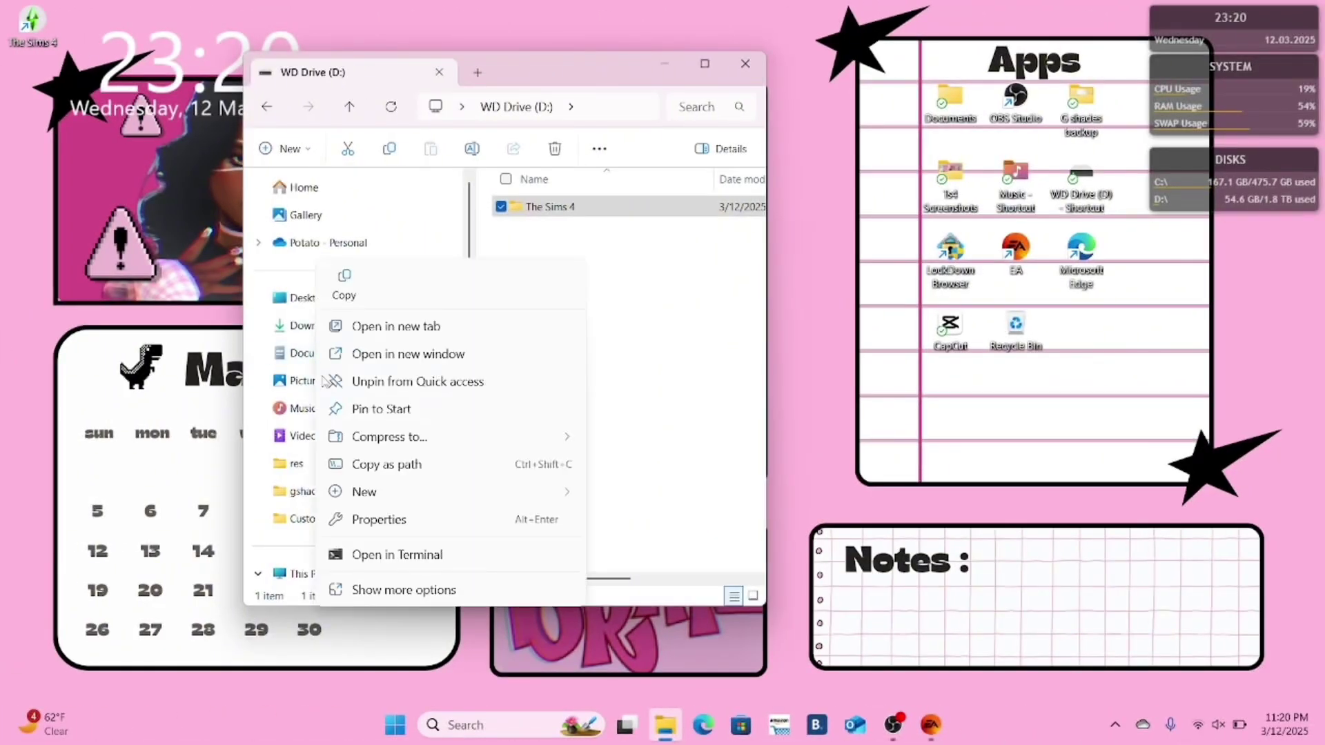
click(405, 354)
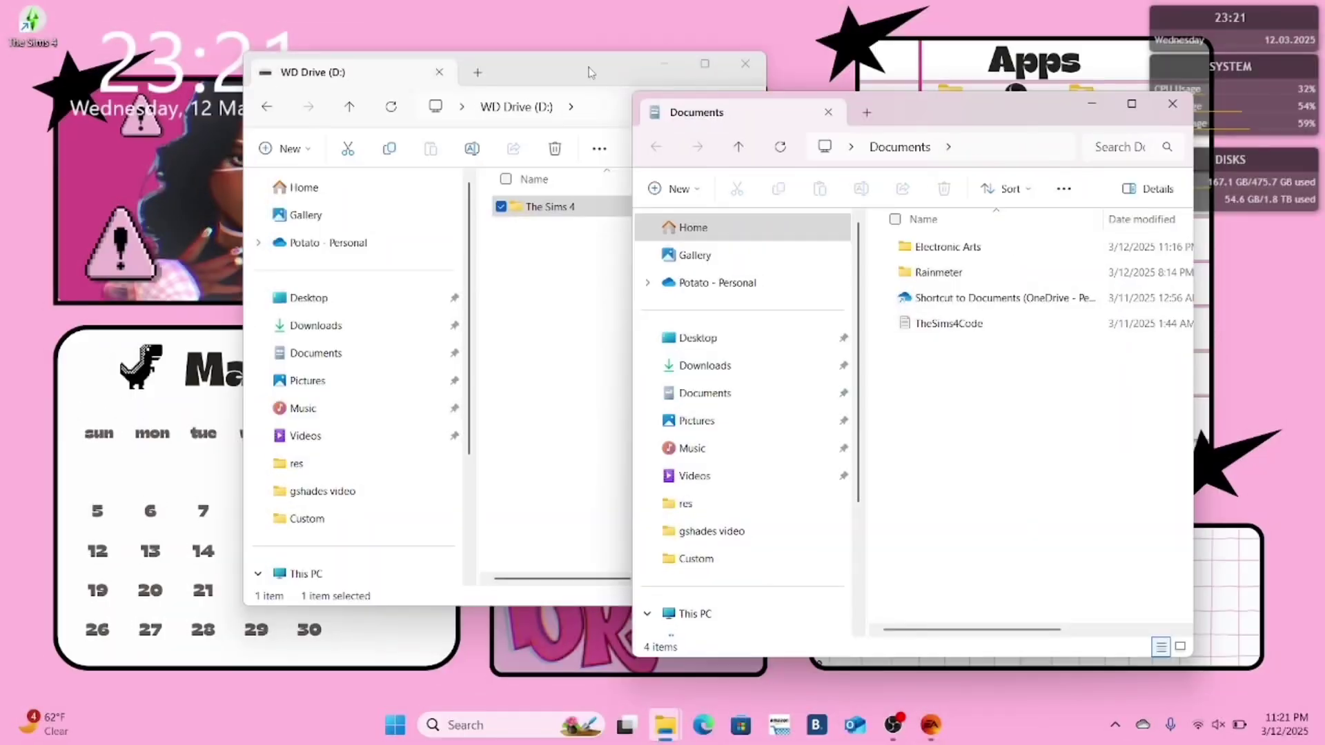
- Arrange the WD Drive and Documents windows side by side
drag(590, 105, 586, 108)
drag(582, 104, 559, 117)
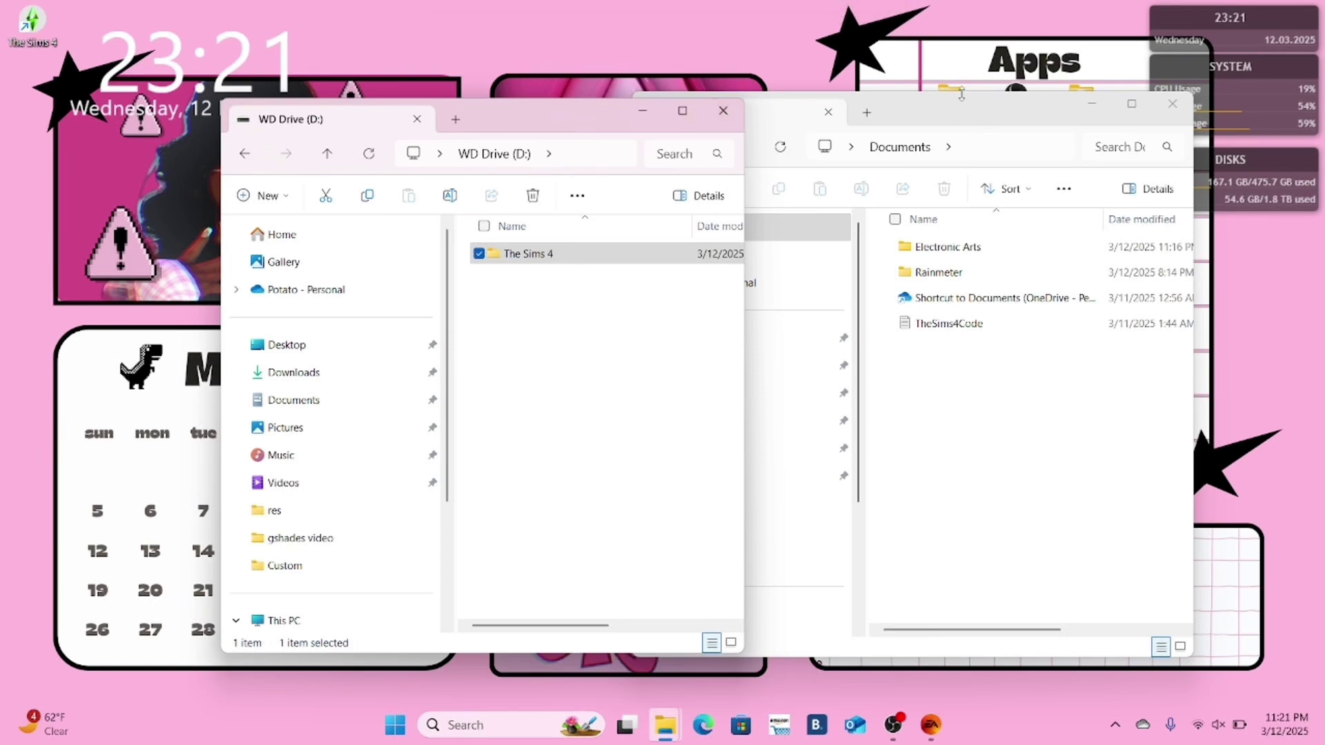
drag(962, 94, 964, 100)
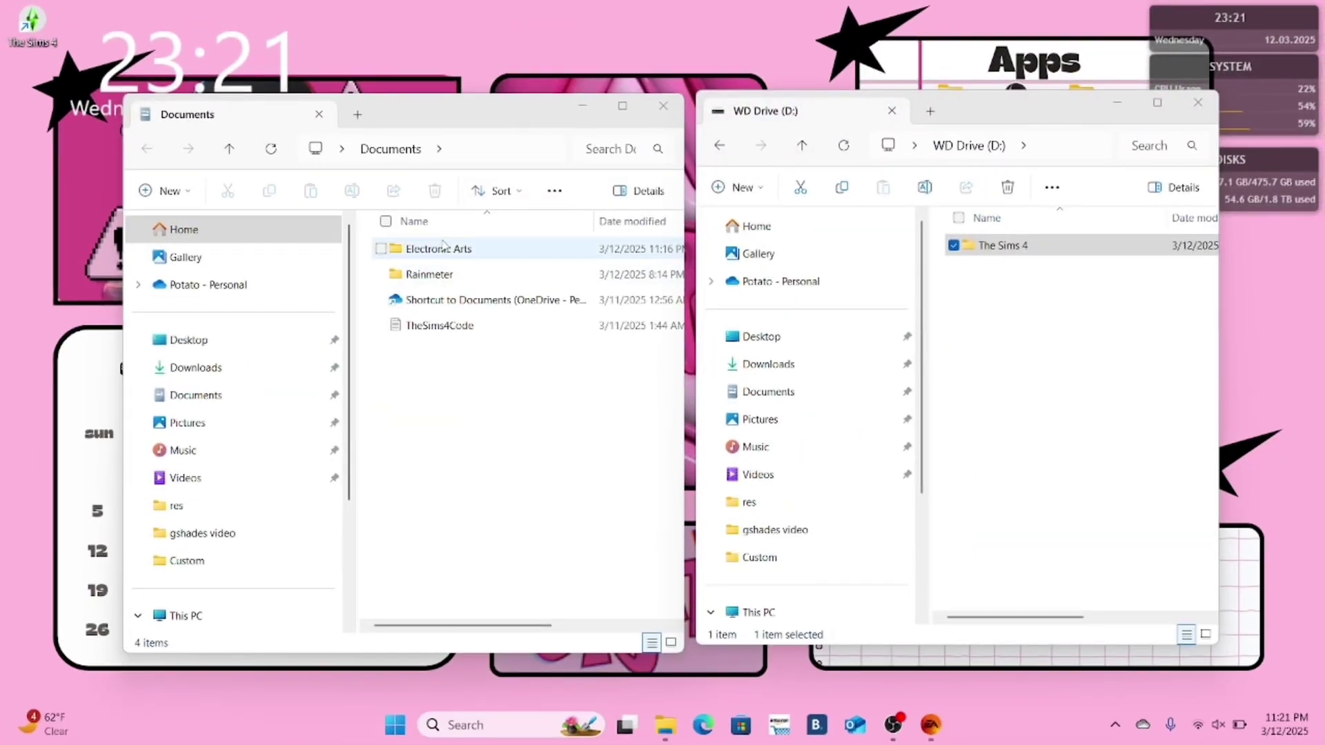
click(440, 249)
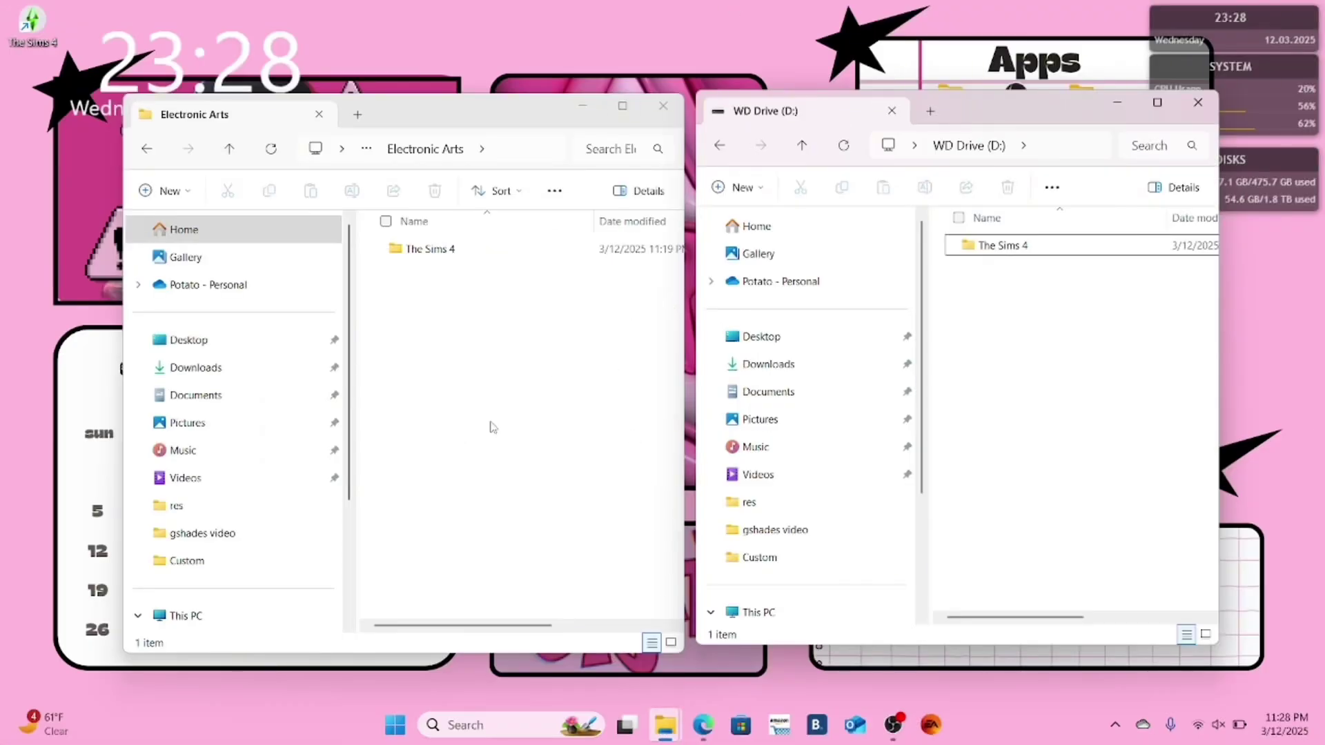
- Rename the D: drive's The Sims 4 folder to Ts4 Game Data
click(447, 455)
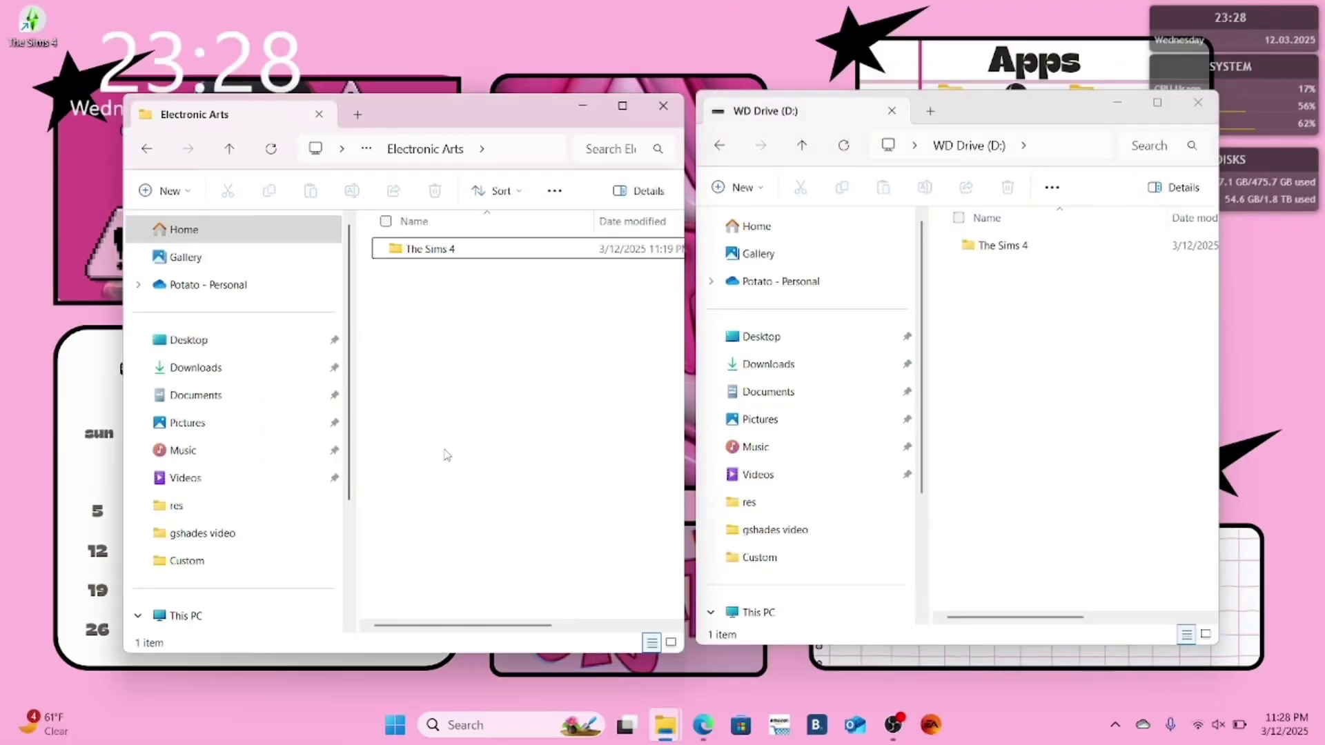
click(988, 248)
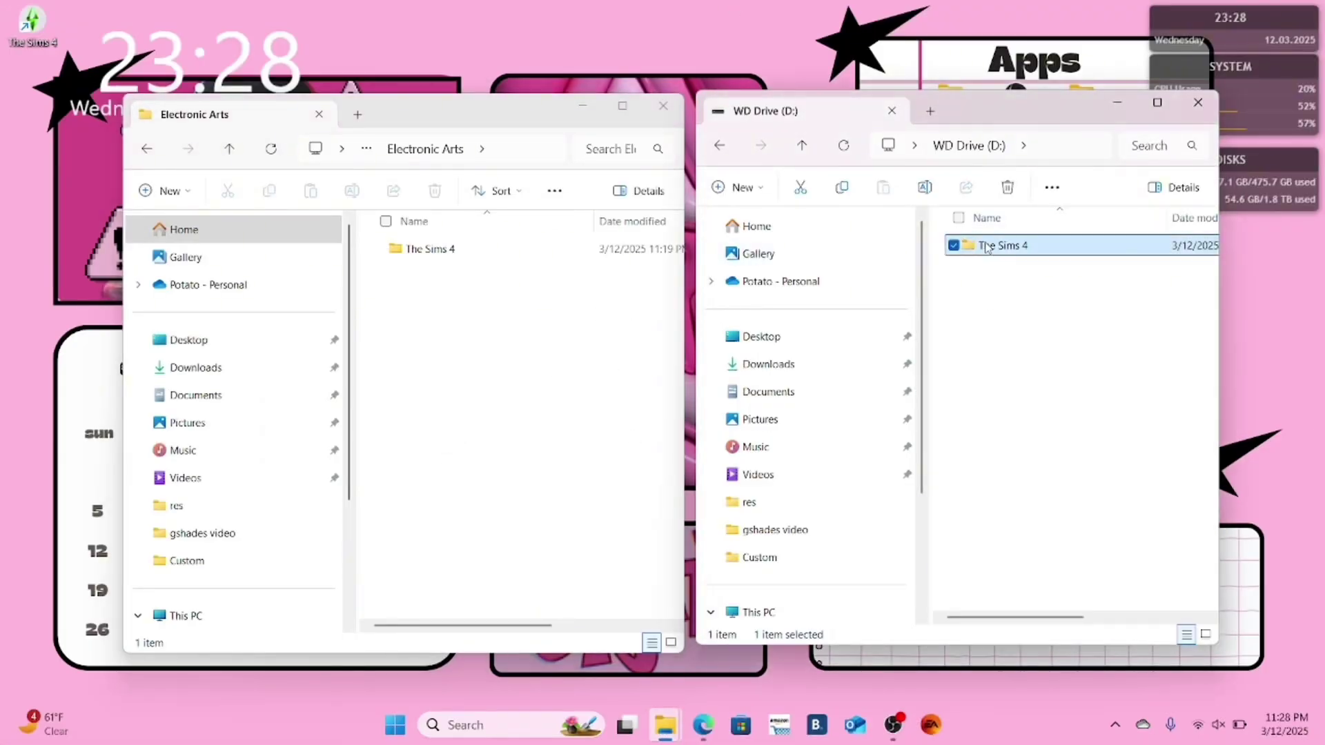
right_click(987, 248)
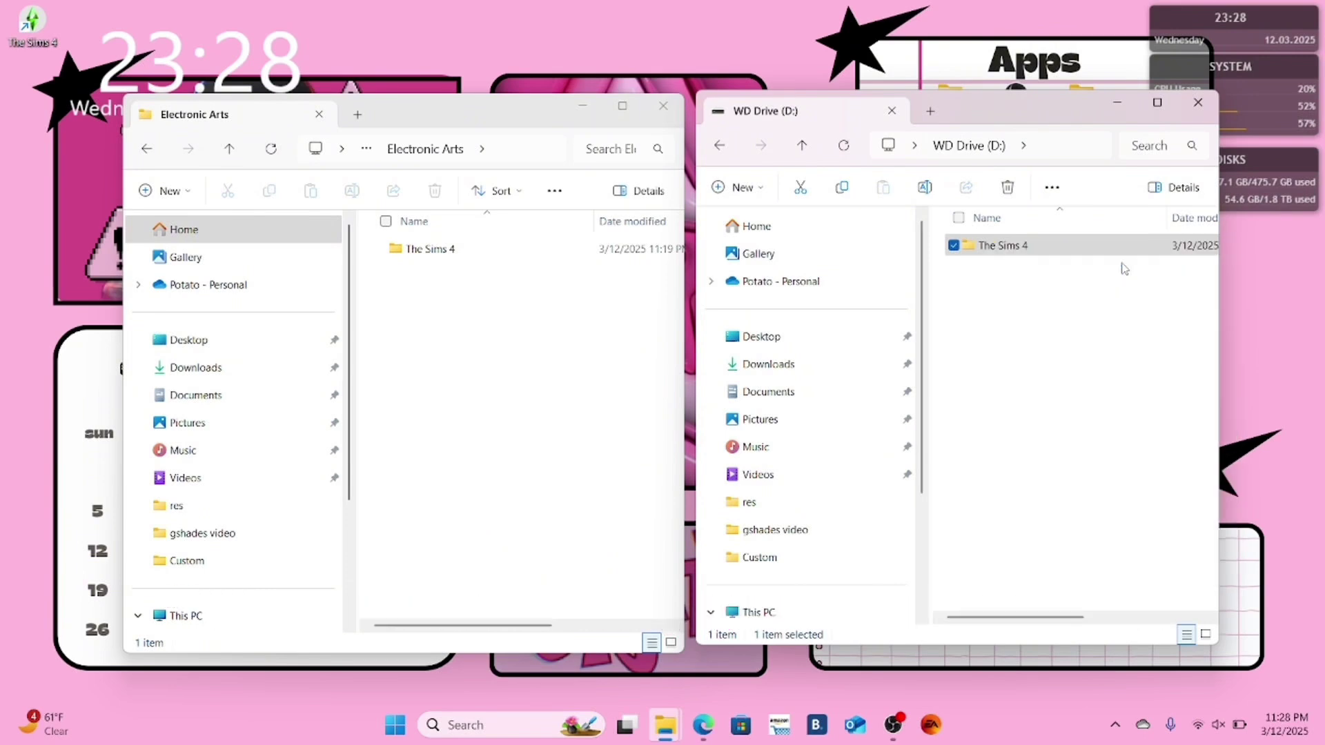
click(1049, 247)
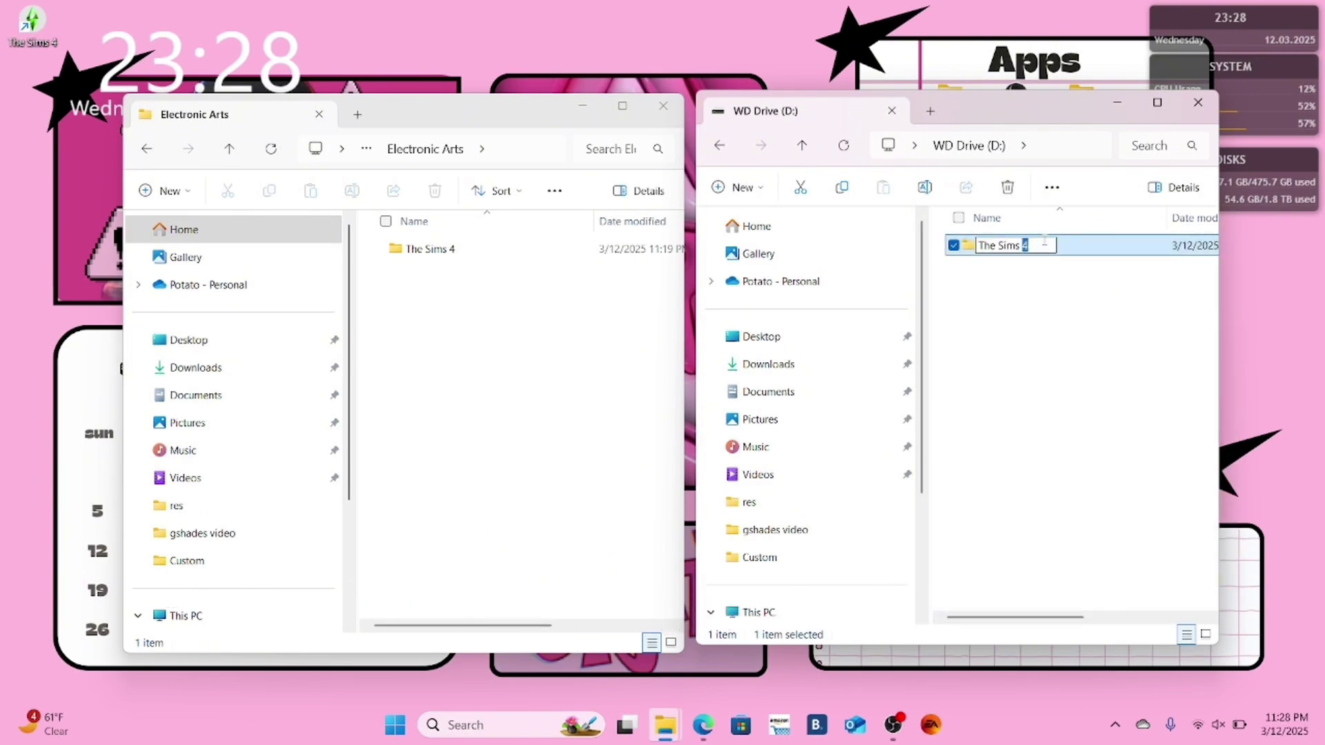
text(g)
key(BackSpace)
key(BackSpace)
key(BackSpace)
key(BackSpace)
key(BackSpace)
key(BackSpace)
key(BackSpace)
key(BackSpace)
key(BackSpace)
text(s4 Game Data)
- Cut The Sims 4 from Documents\Electronic Arts and paste it onto WD Drive (D:)
click(429, 250)
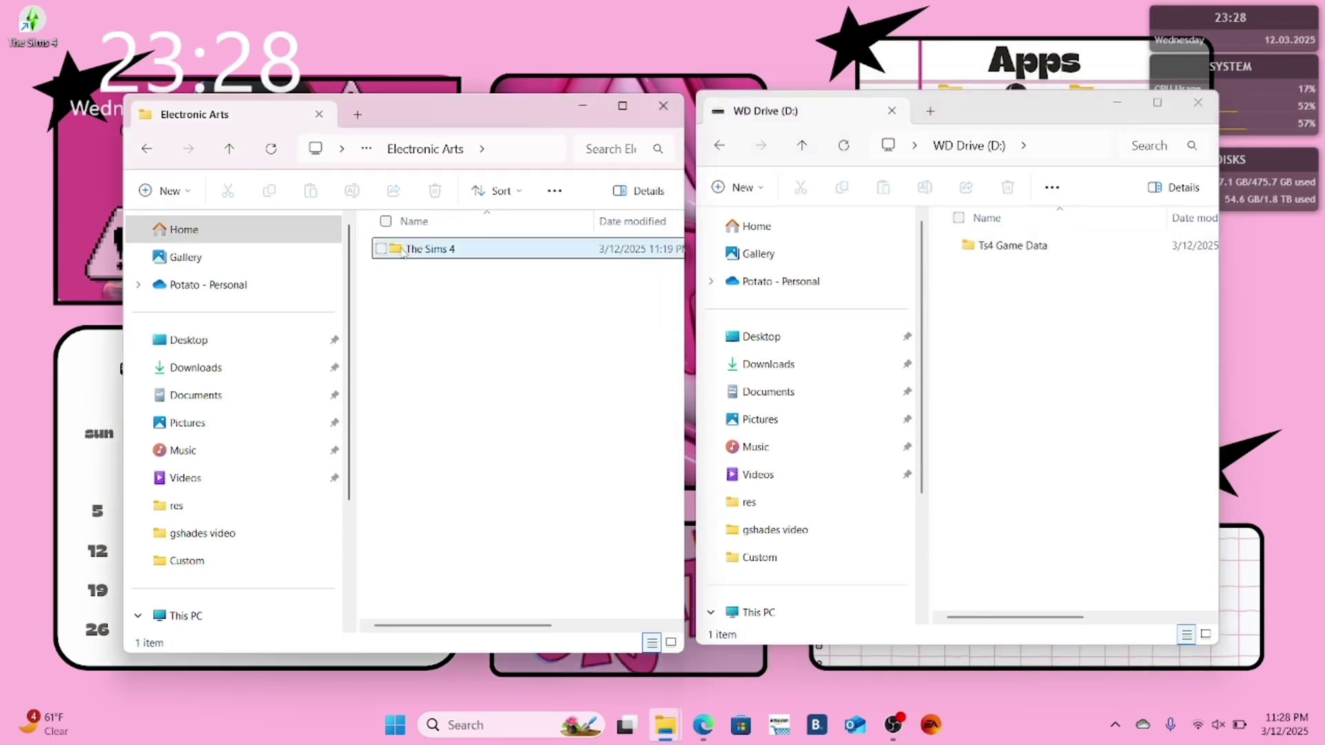
right_click(428, 252)
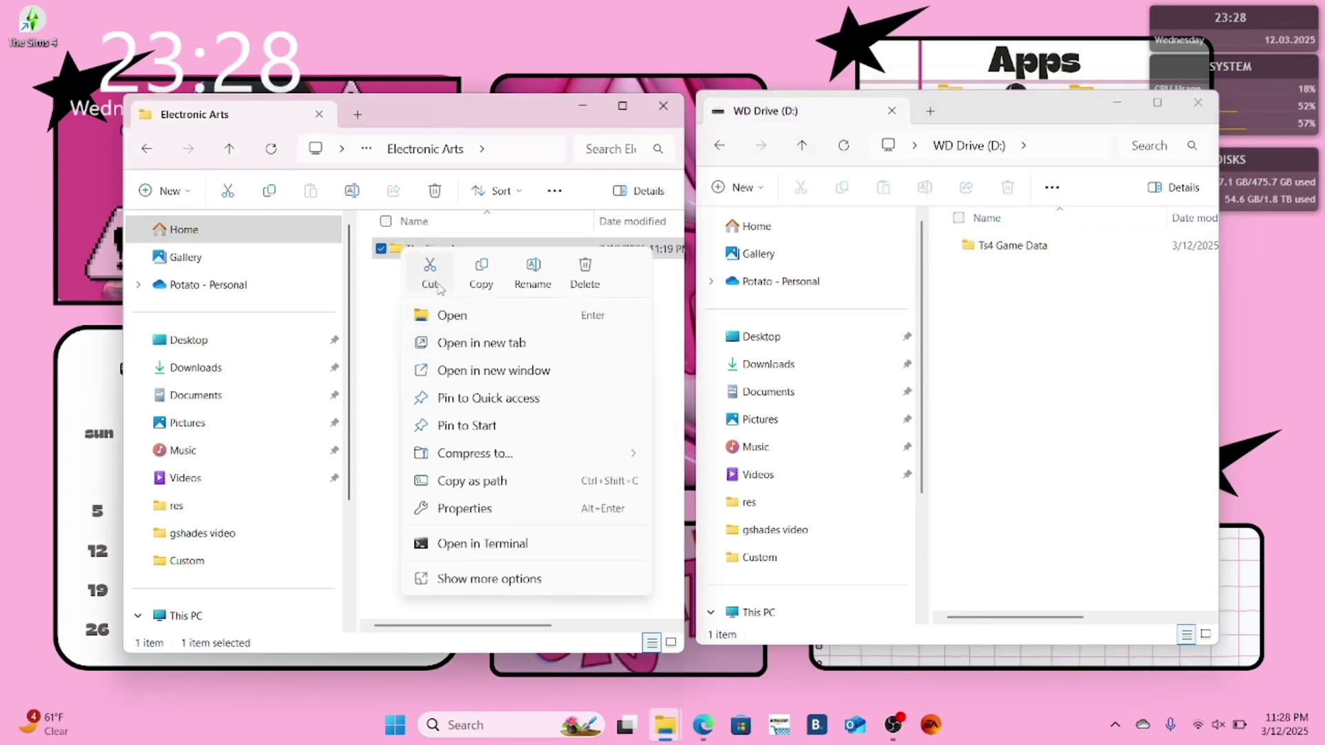
click(430, 280)
click(1021, 284)
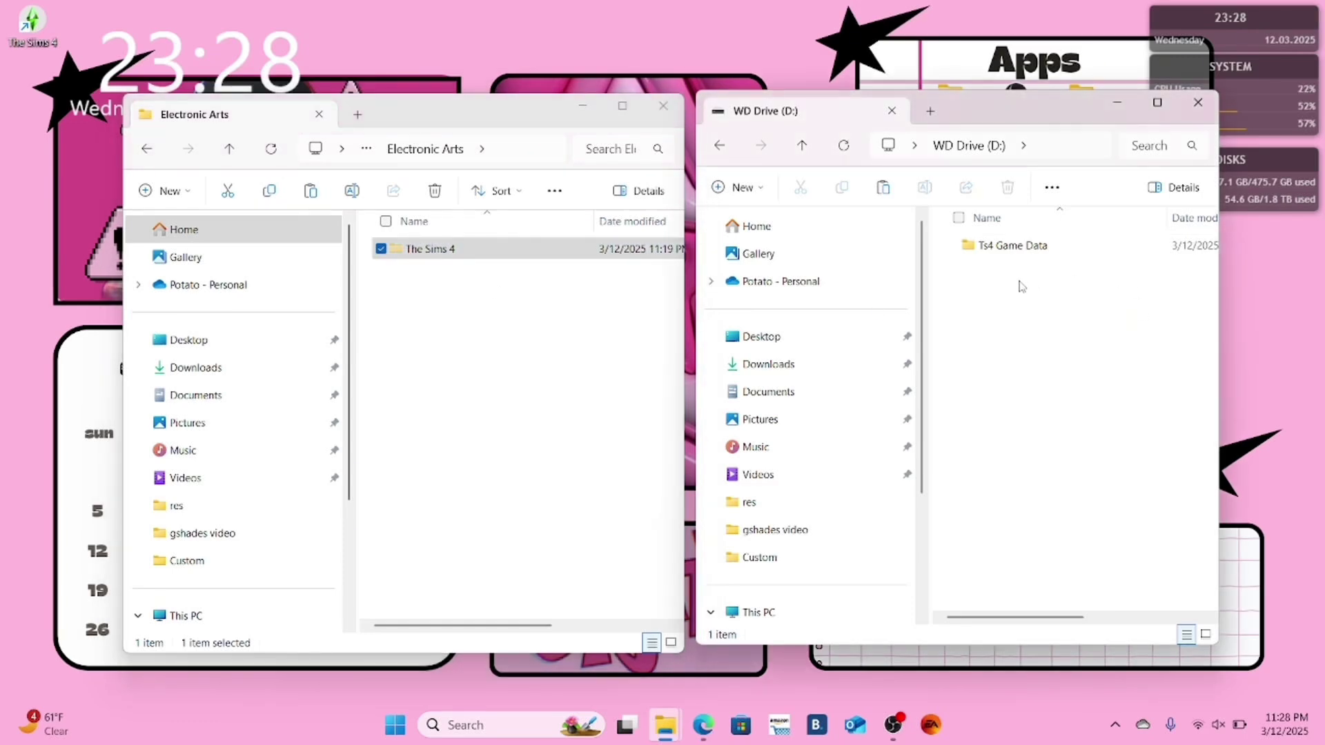
right_click(1023, 286)
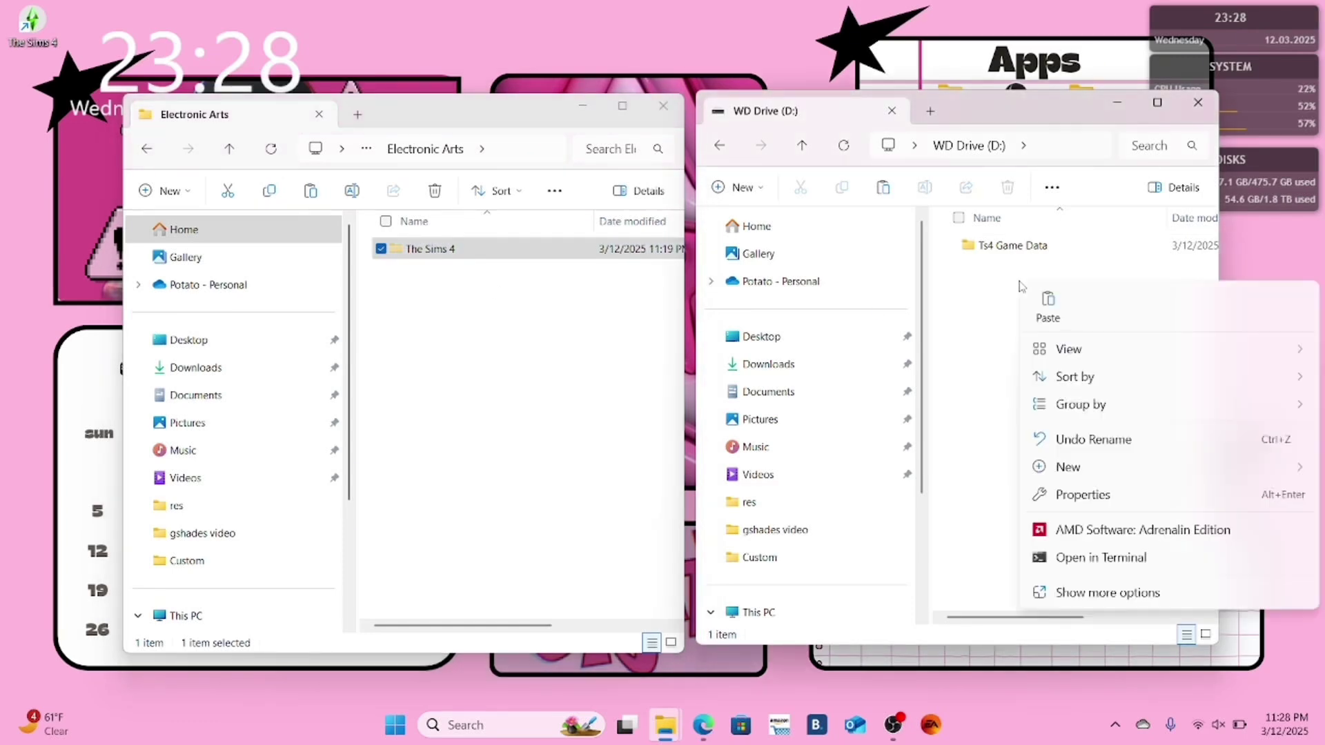
click(1050, 319)
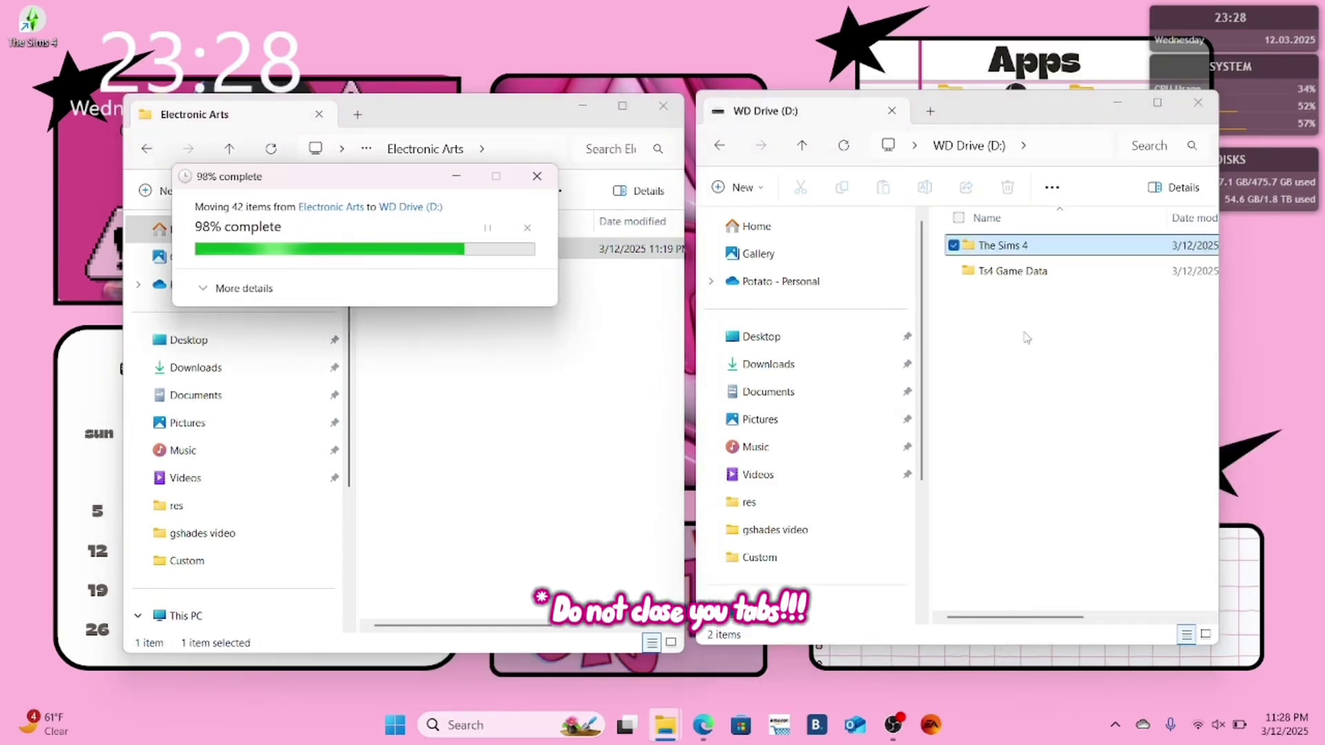
click(452, 737)
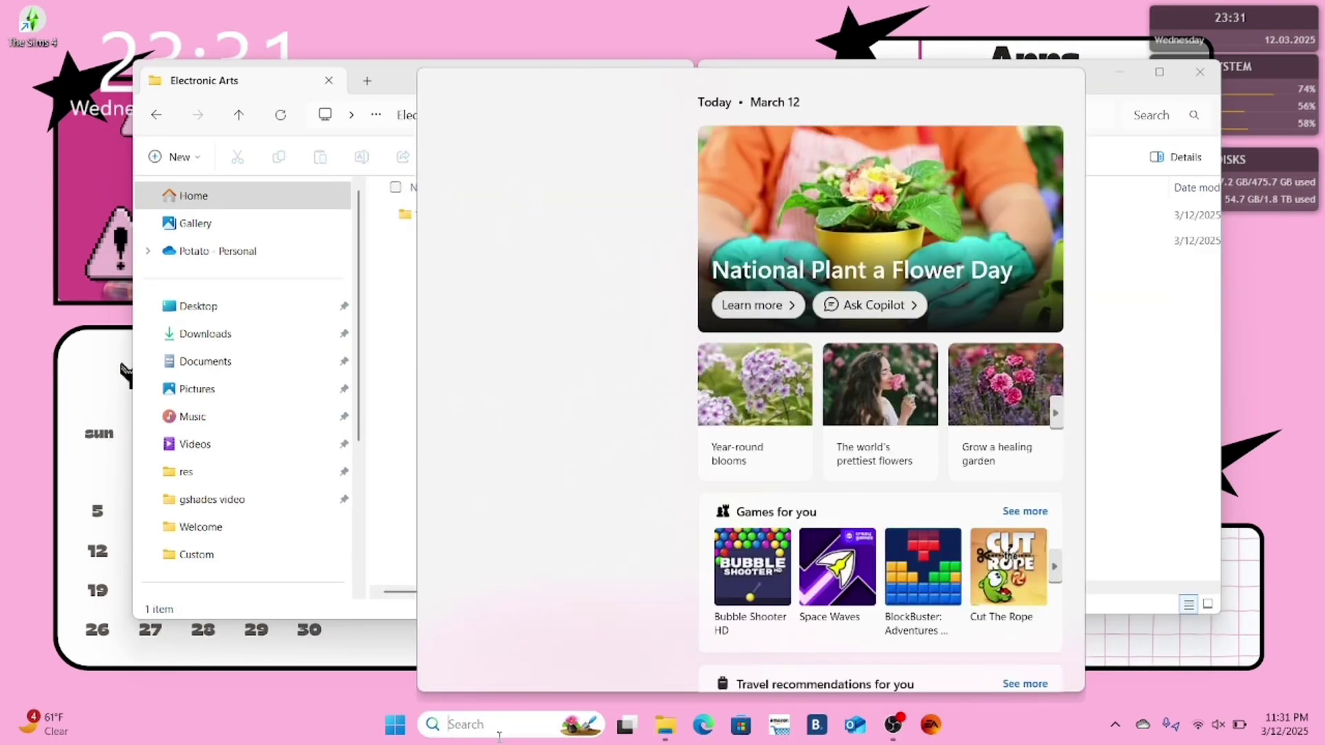
- In Command Prompt, junction Documents\Electronic Arts\The Sims 4 to D:\The Sims 4 with mklink /J
text(cmd)
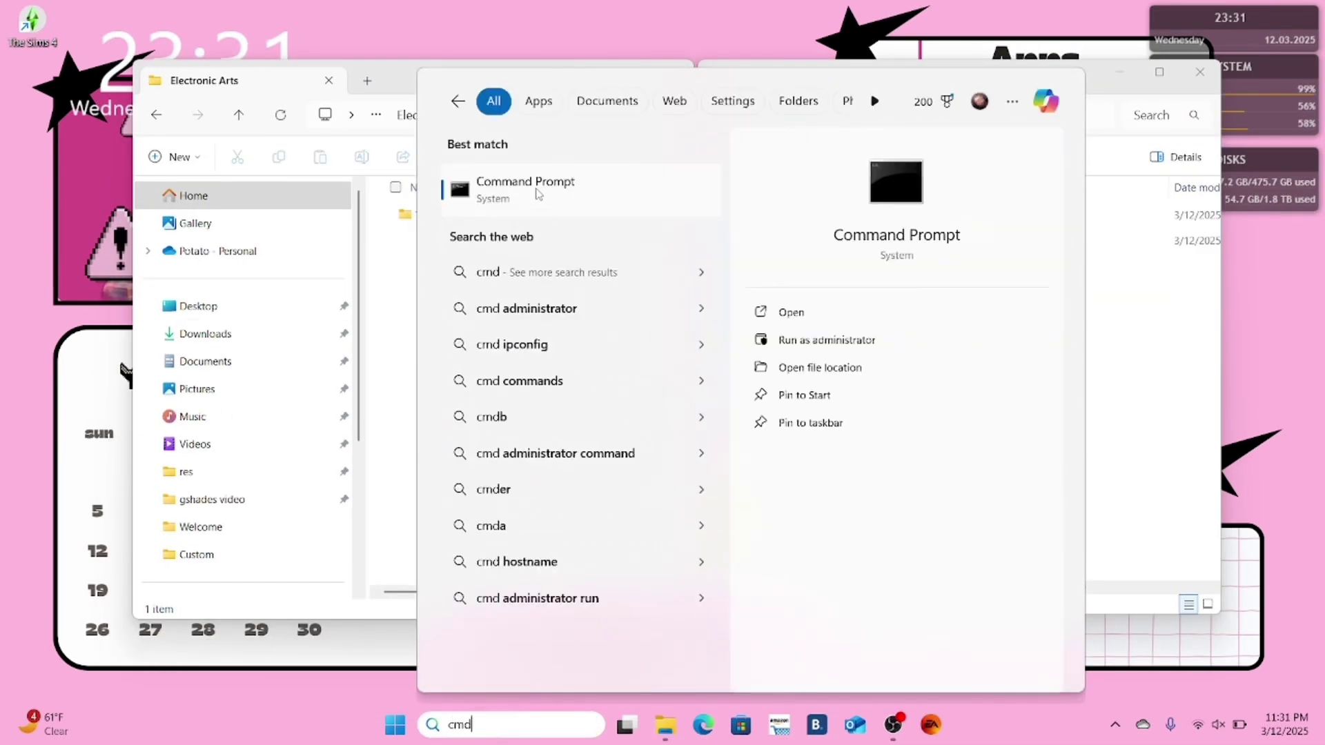
click(538, 183)
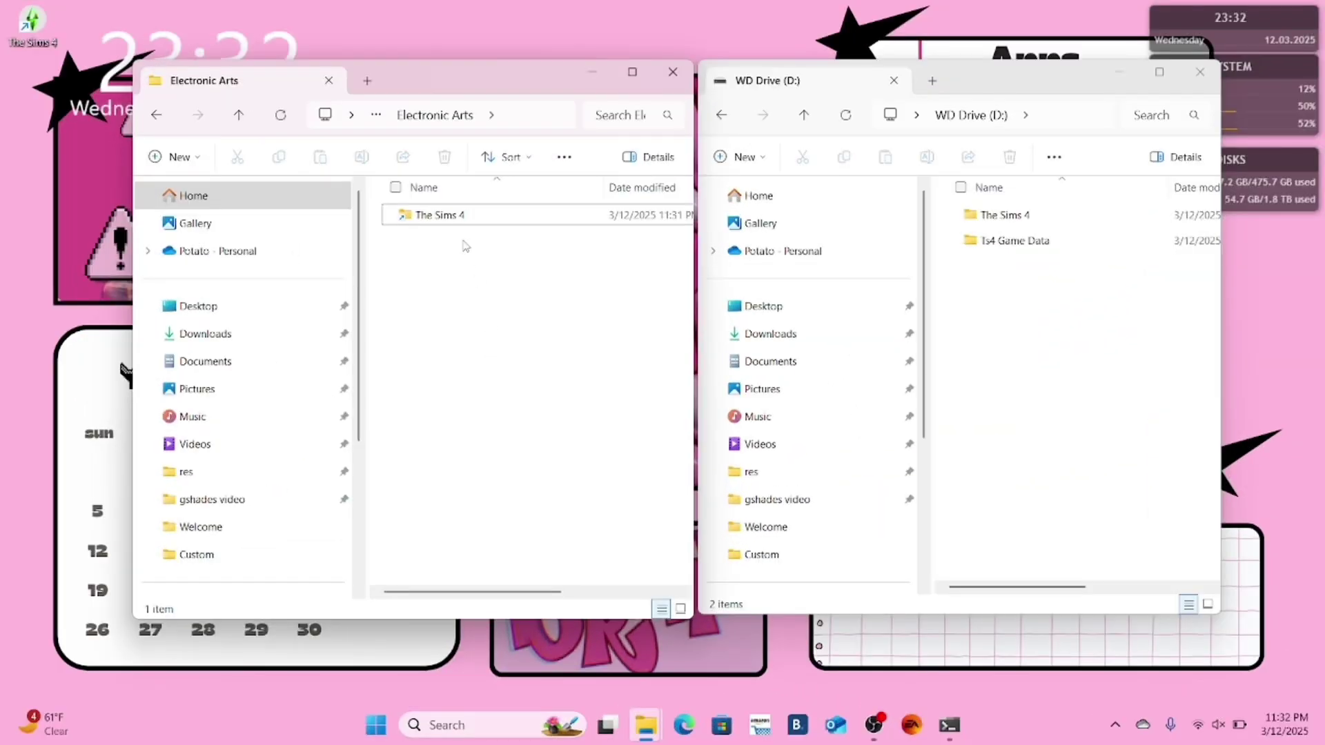
click(454, 218)
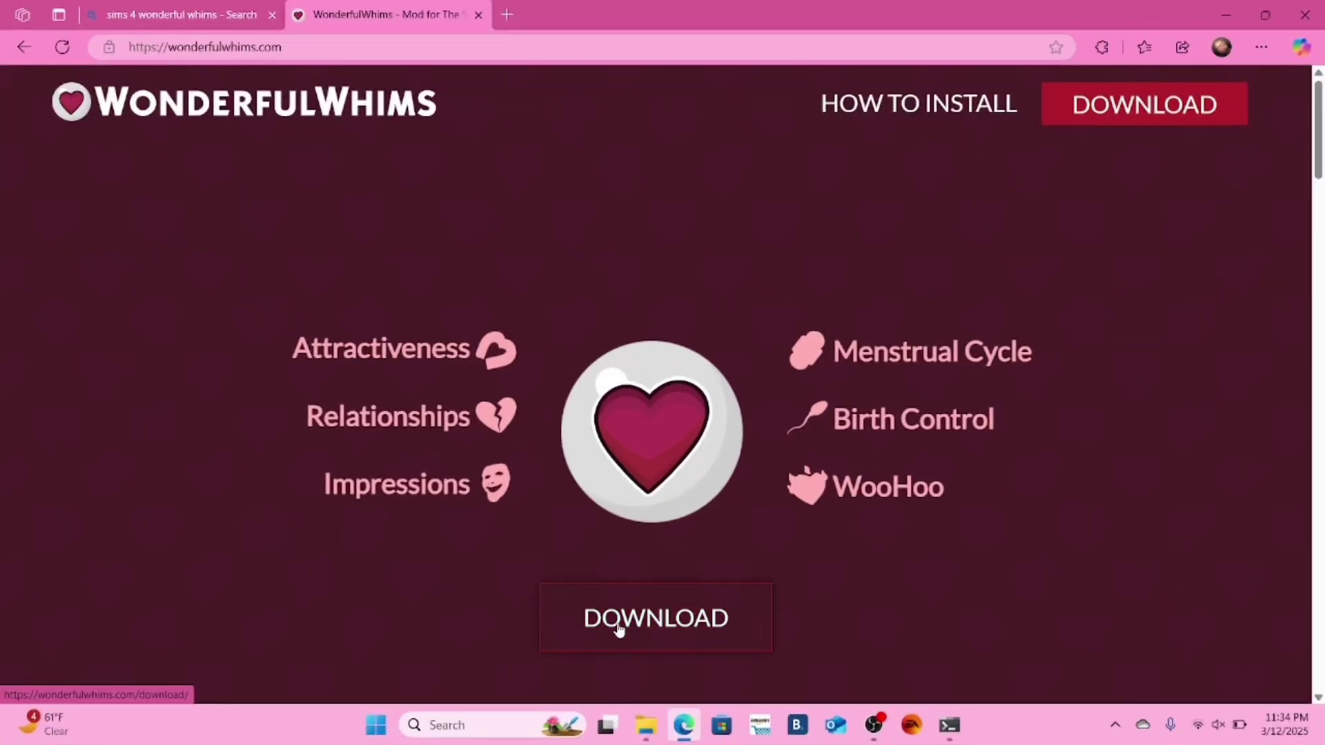
- Download the WonderfulWhims v54 zip from itch.io and open it from Edge's downloads
click(620, 628)
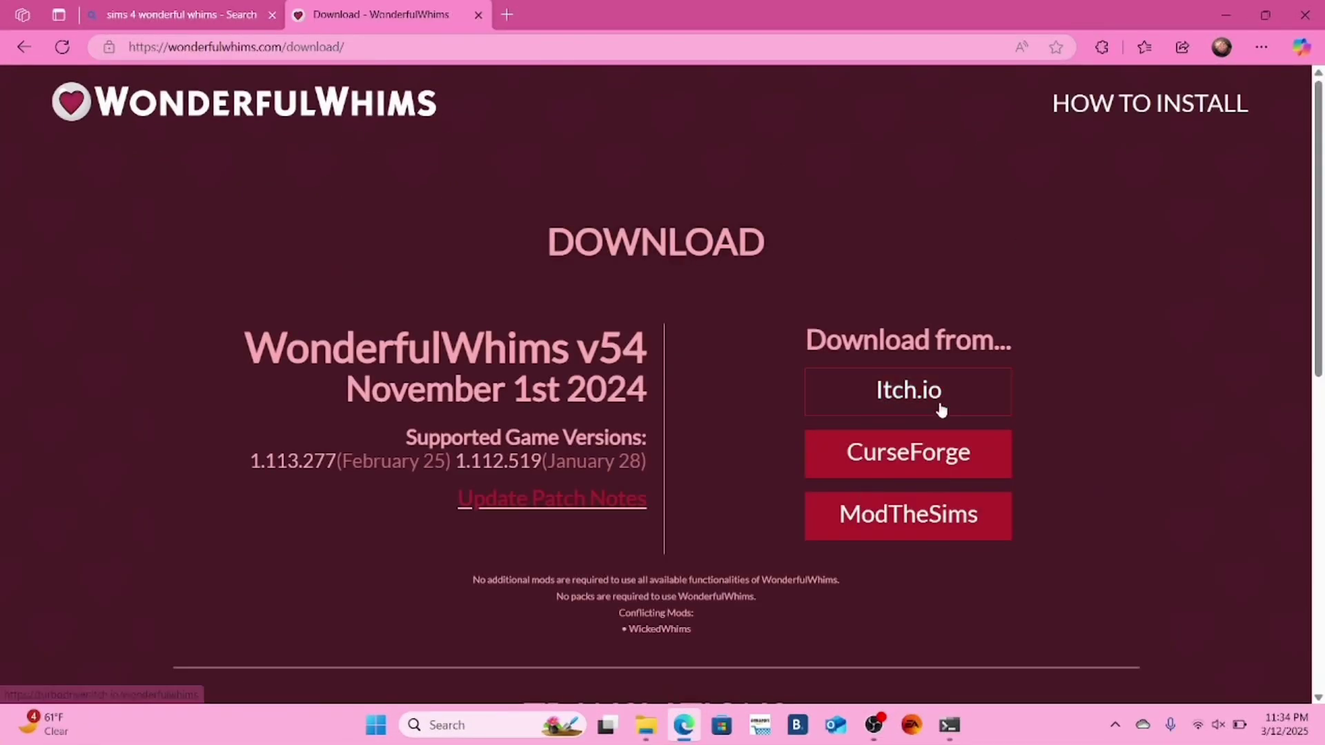
click(935, 407)
scroll(483, 415, down, 15)
click(324, 405)
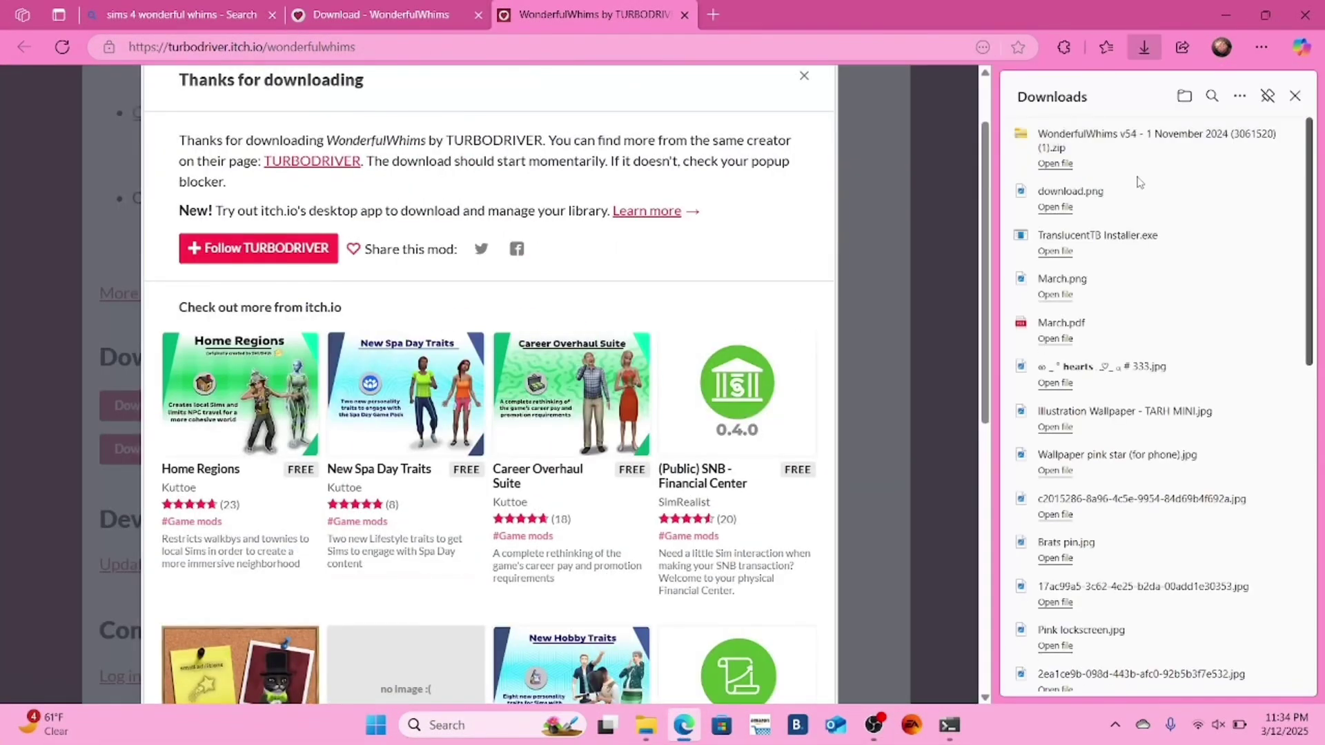
click(1055, 166)
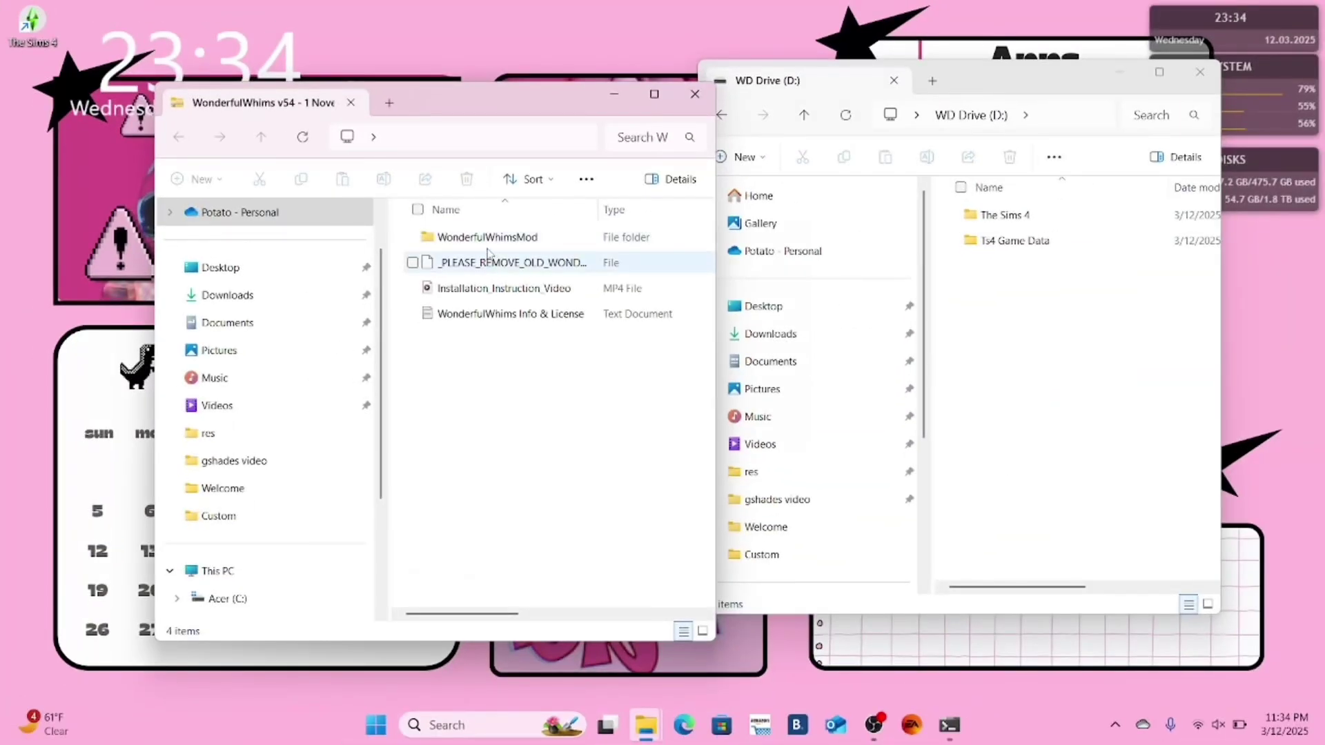
- Select both TURBODRIVER files in WonderfulWhimsMod and drag them into D:\The Sims 4\Mods
click(490, 240)
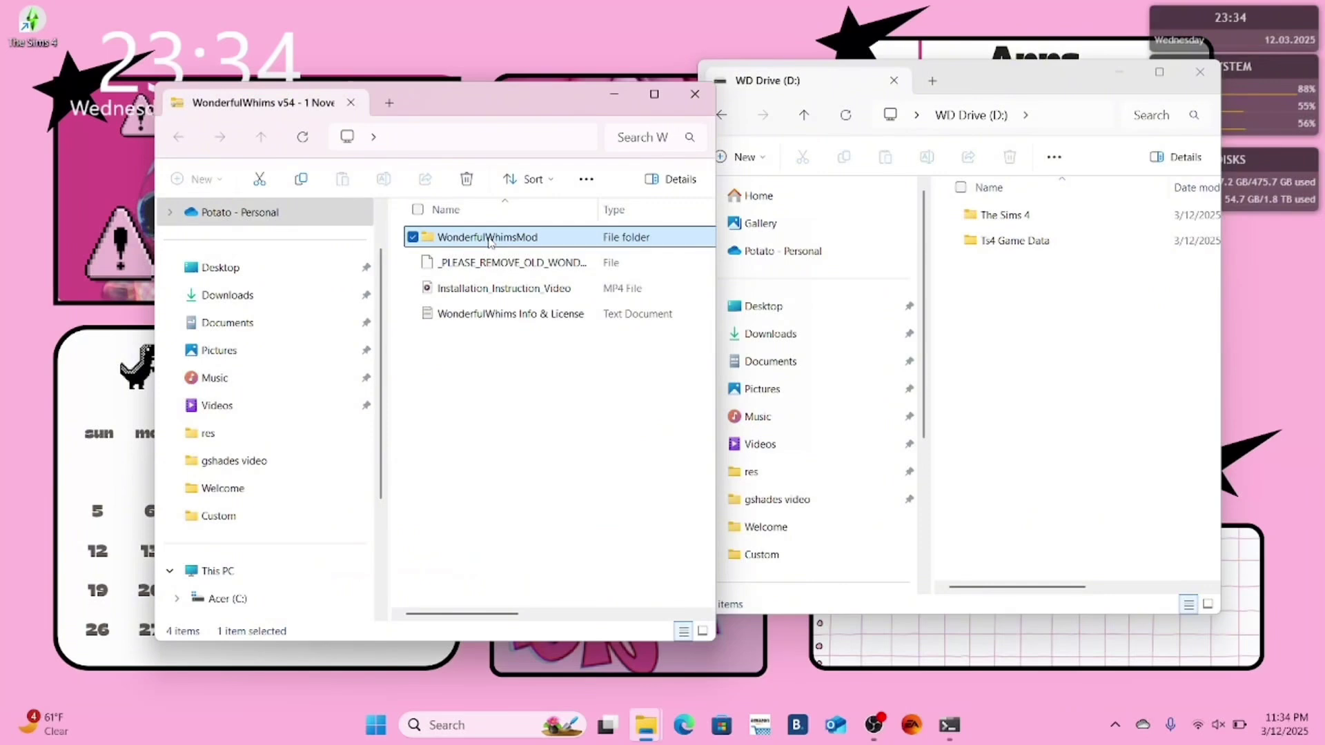
double_click(490, 238)
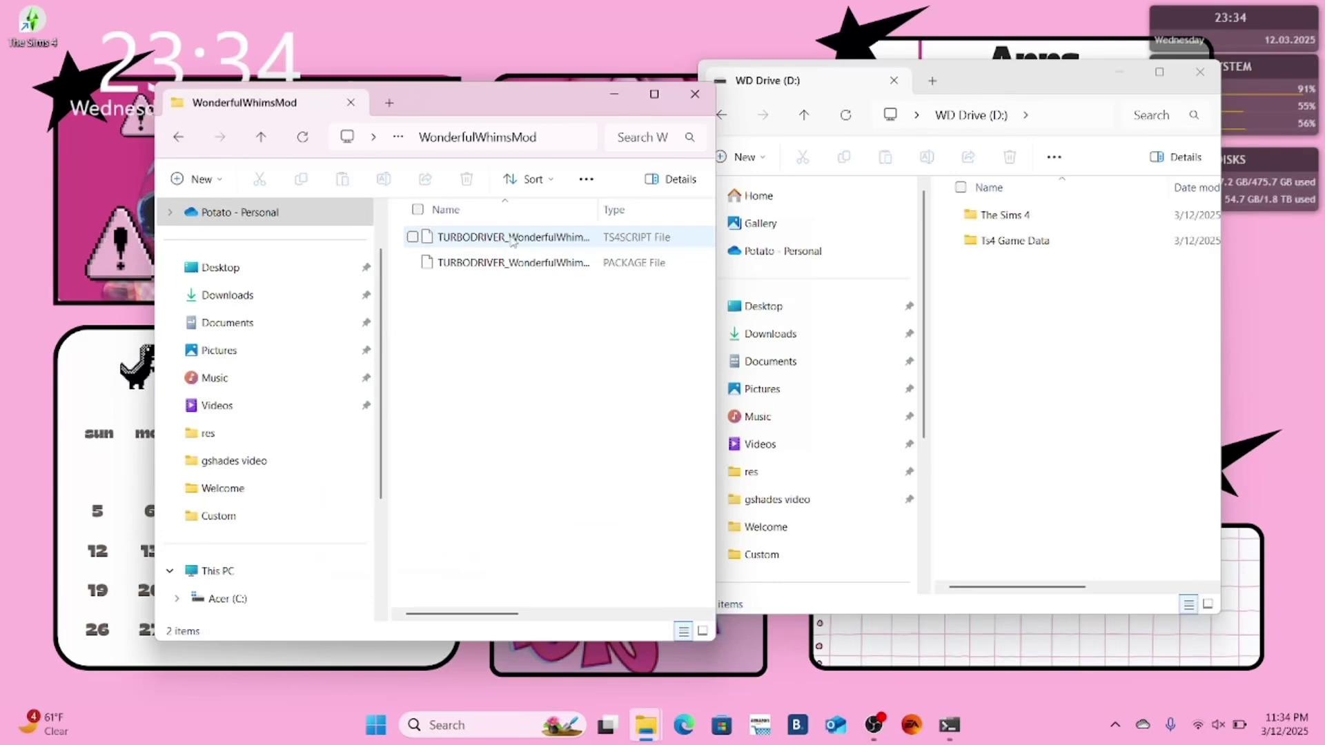
key(ctrl+a)
click(1064, 240)
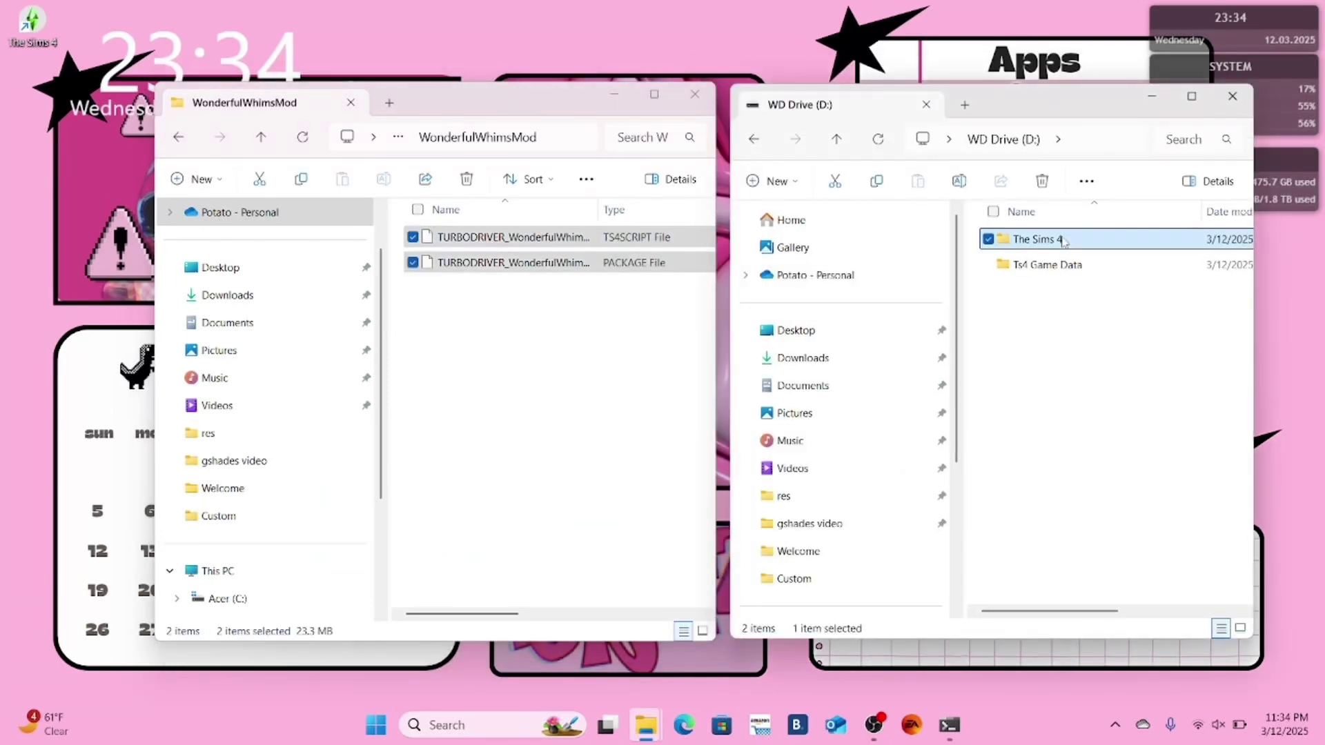
double_click(1063, 240)
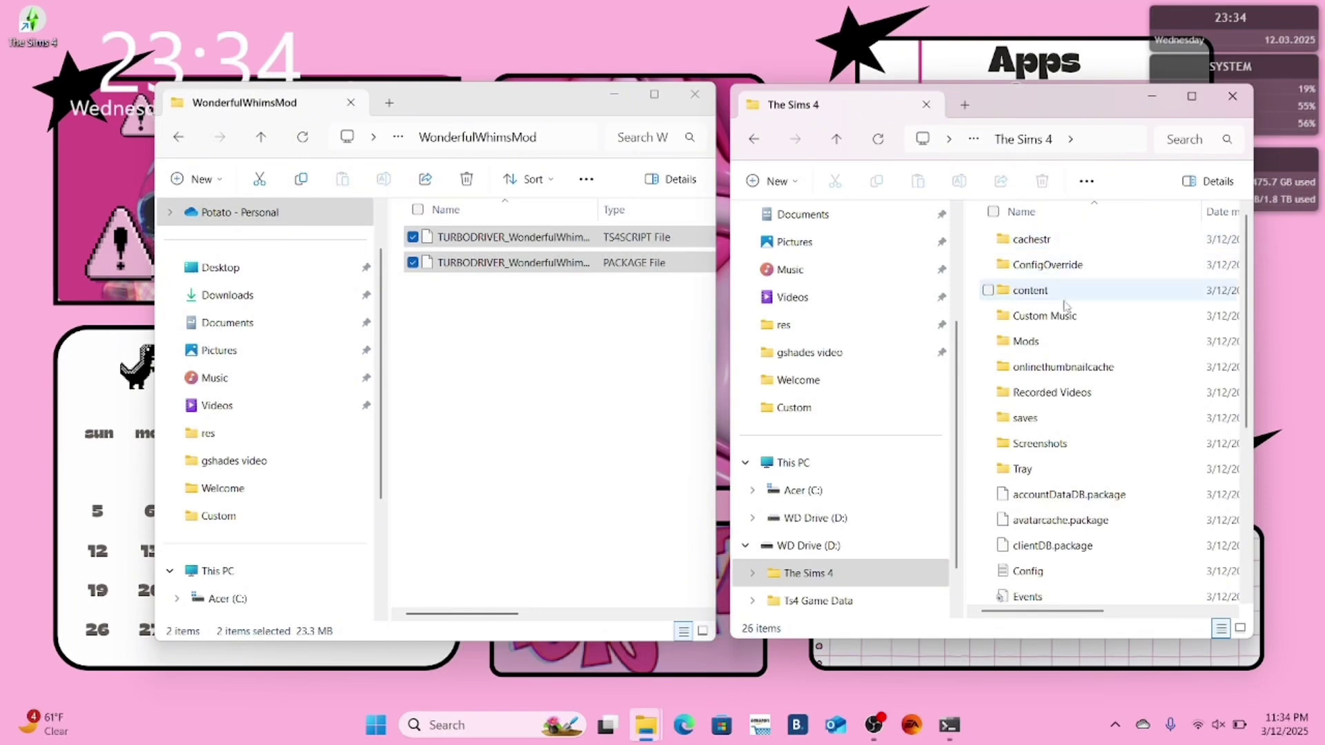
click(1060, 347)
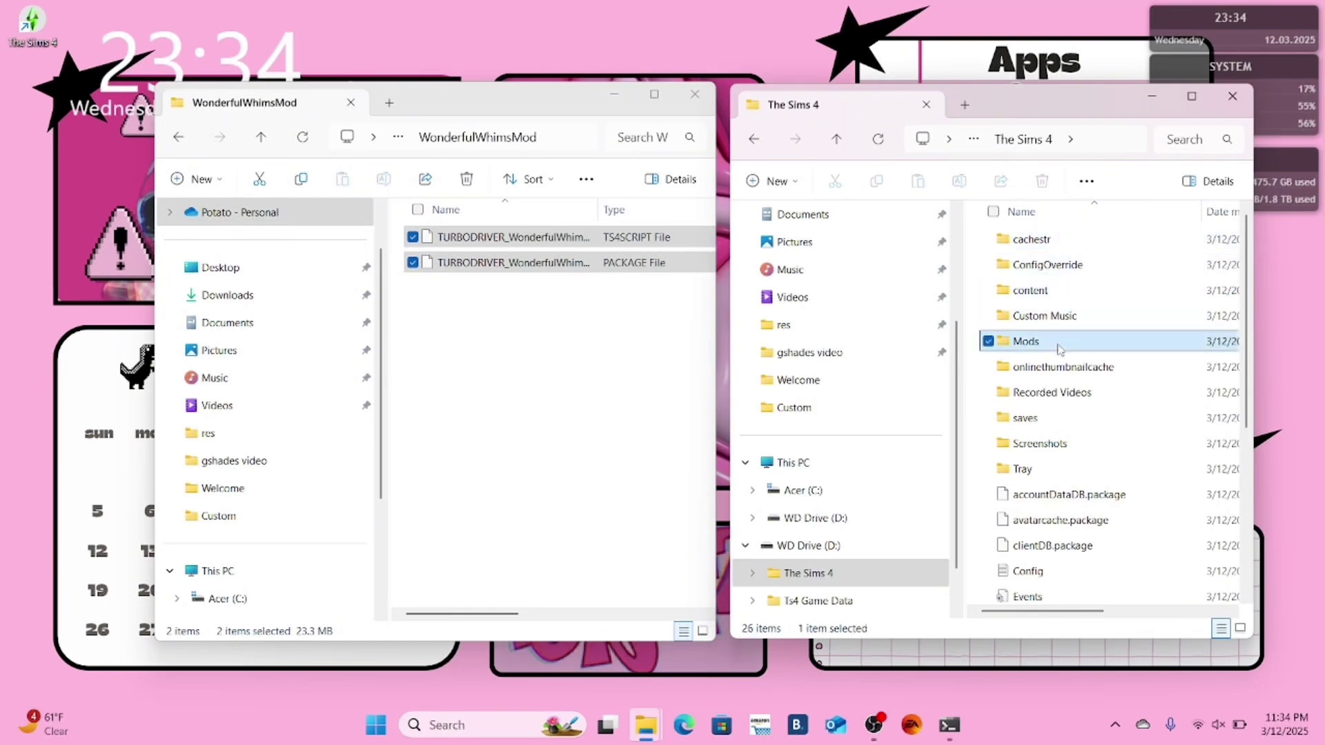
double_click(1061, 347)
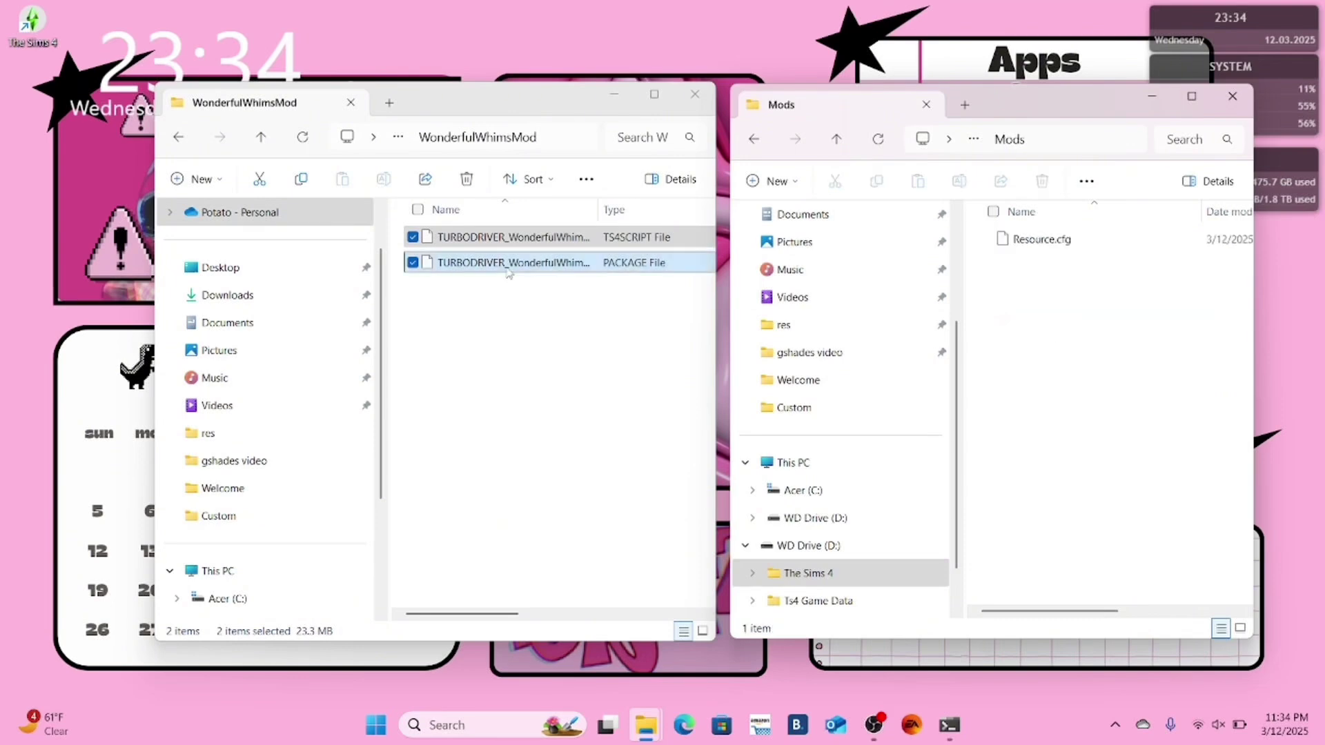
drag(509, 271, 1036, 357)
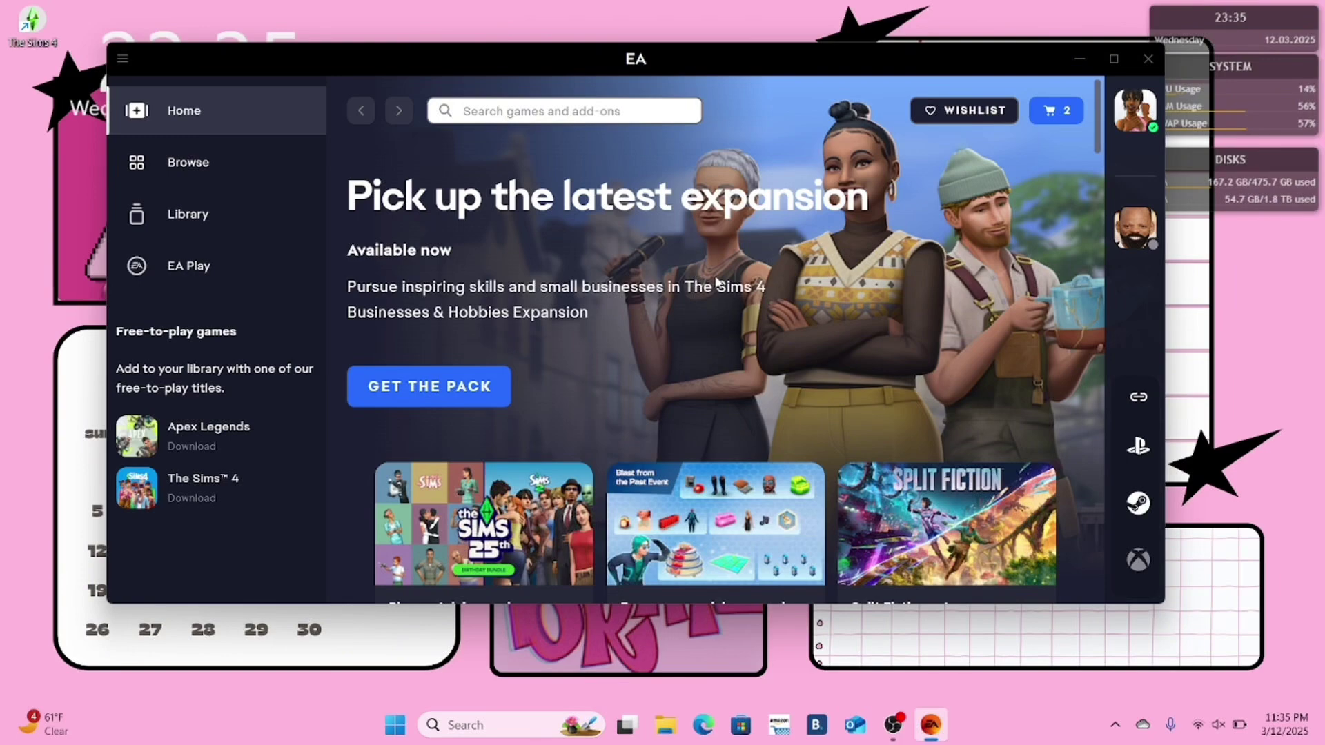
- Download The Sims 4 from its EA app page, then view WD Drive (D:) in File Explorer
click(717, 282)
click(742, 333)
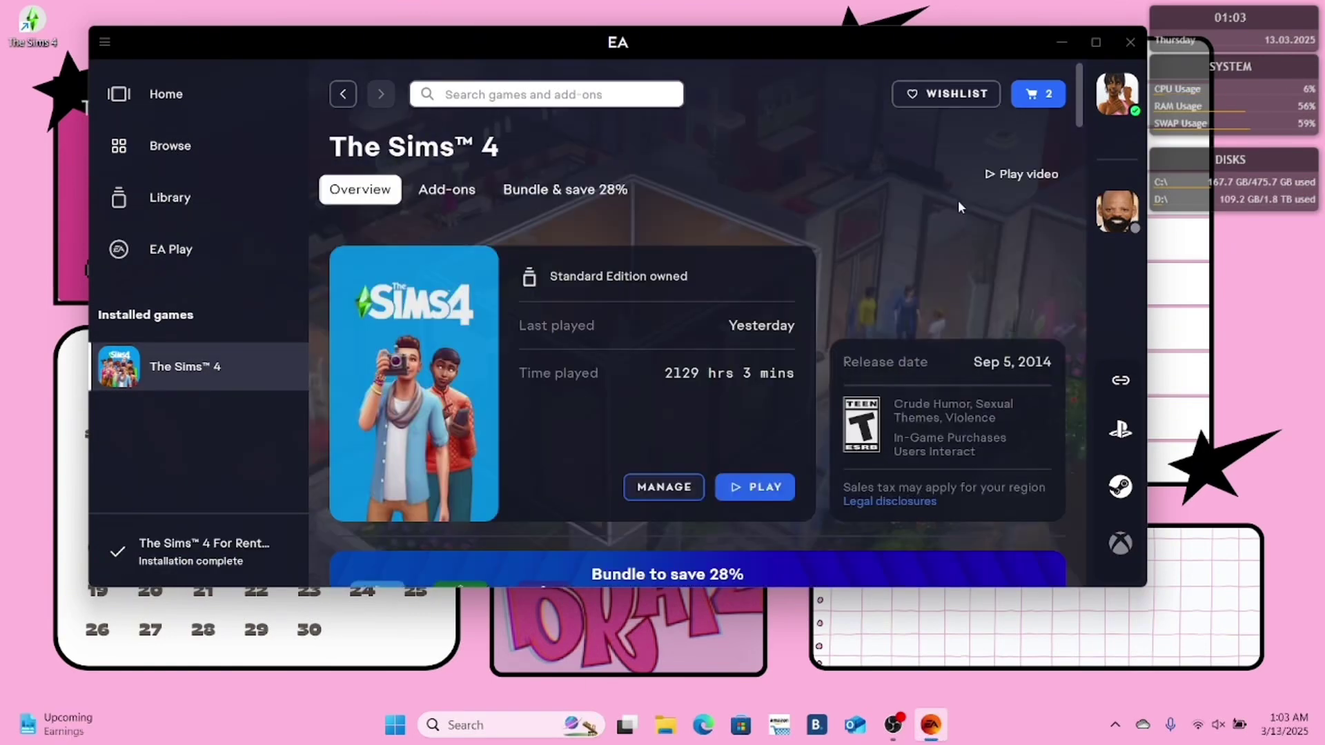
key(super+e)
click(218, 410)
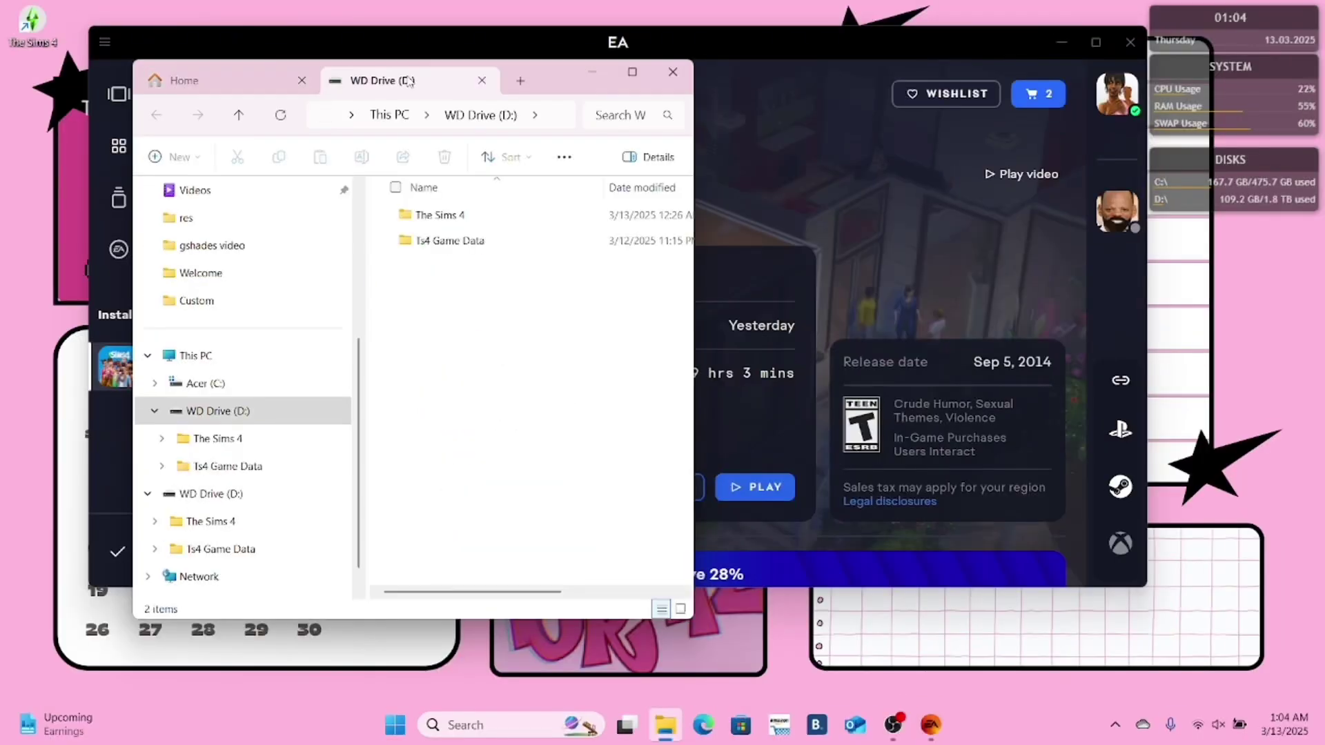
- Put WD Drive (D:) in its own window beside the other and open its The Sims 4 folder
drag(402, 77, 882, 181)
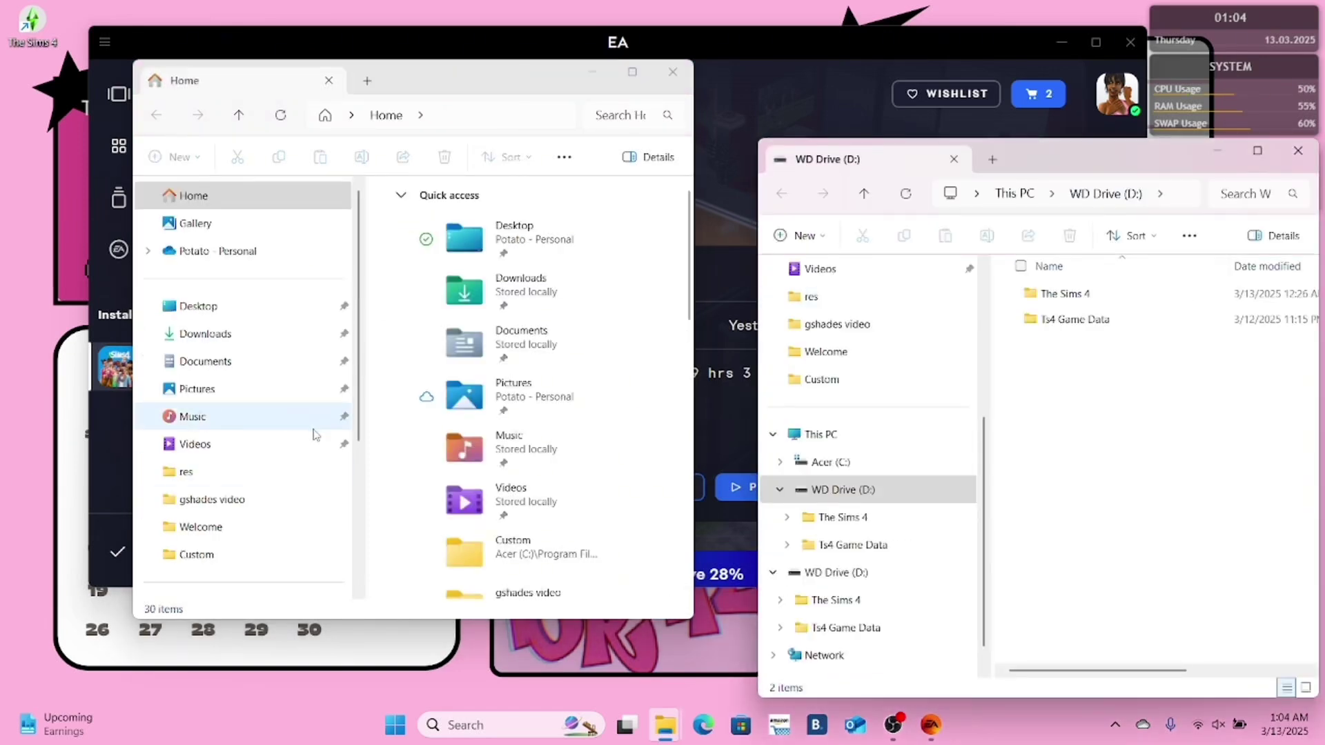
scroll(269, 449, down, 4)
scroll(260, 488, up, 4)
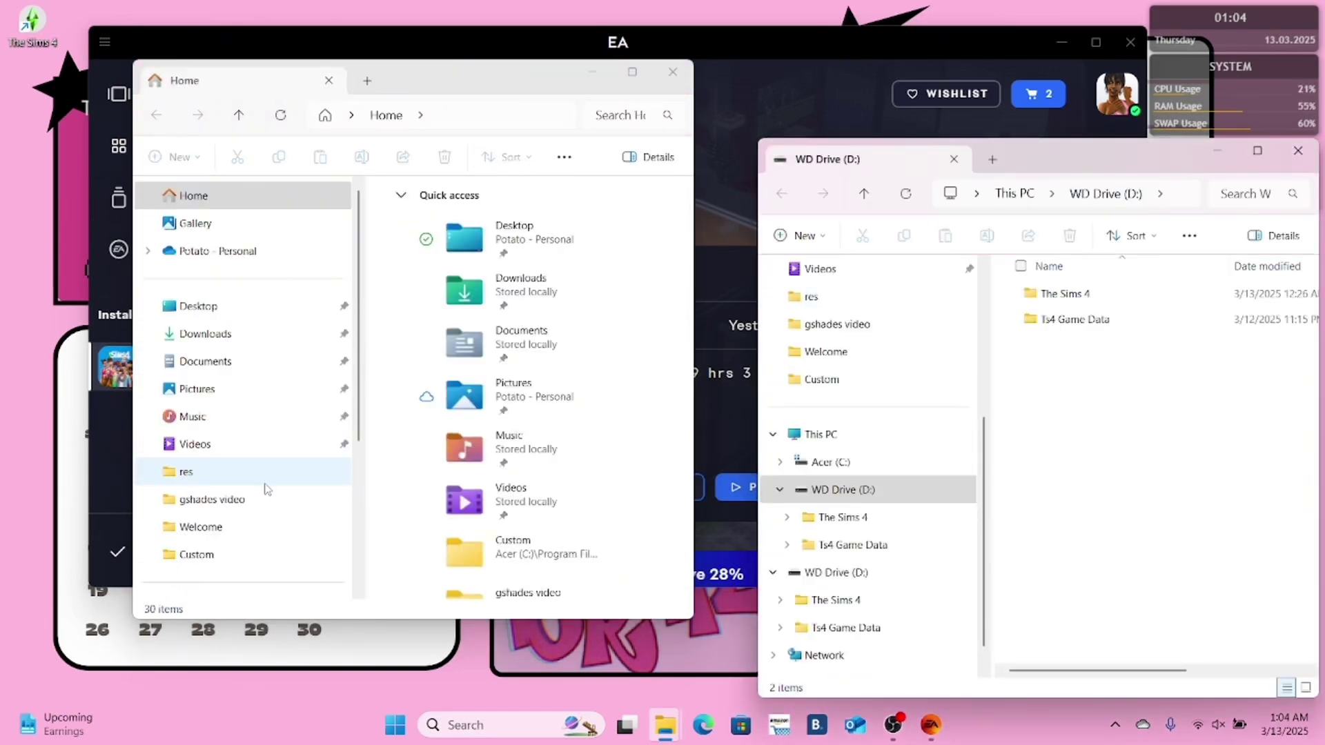
drag(1124, 154, 1040, 77)
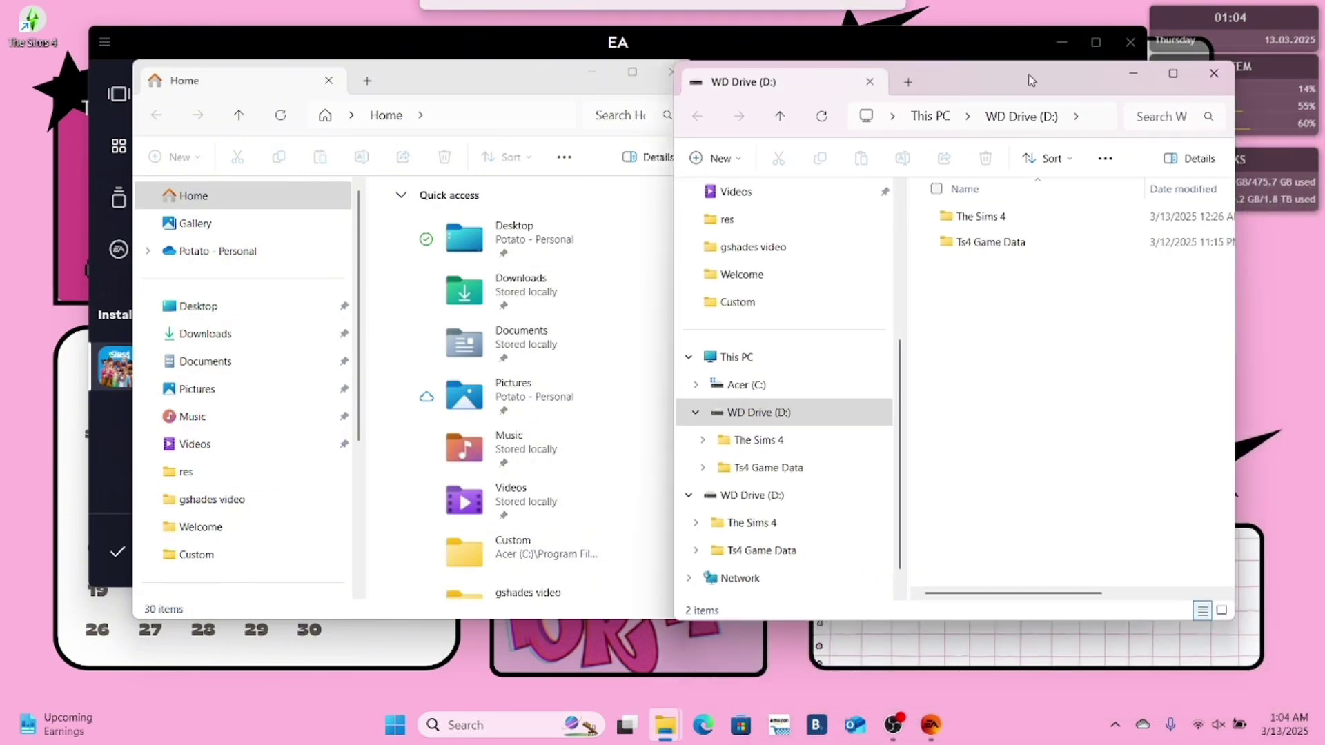
double_click(1011, 218)
- Open the Mods folder via Documents > Electronic Arts > linked The Sims 4, checking it is a link
scroll(1011, 228, down, 1)
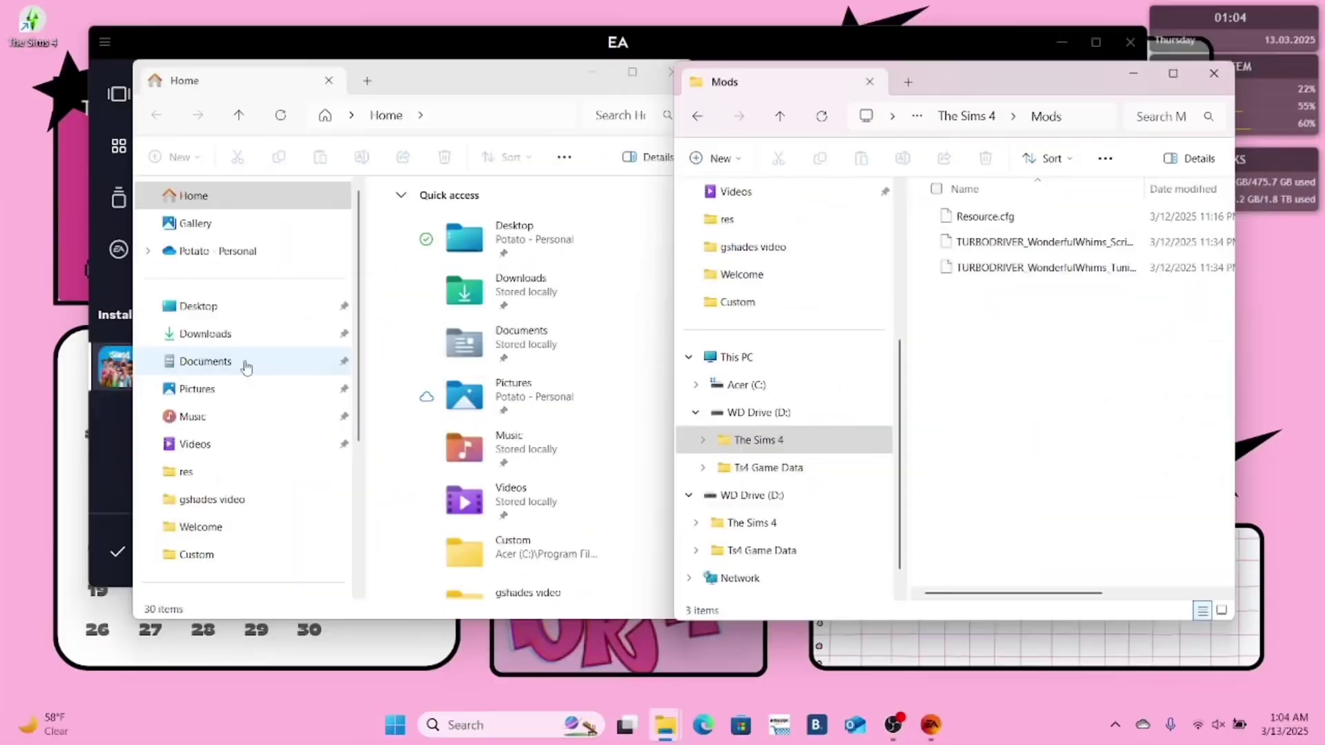
click(246, 367)
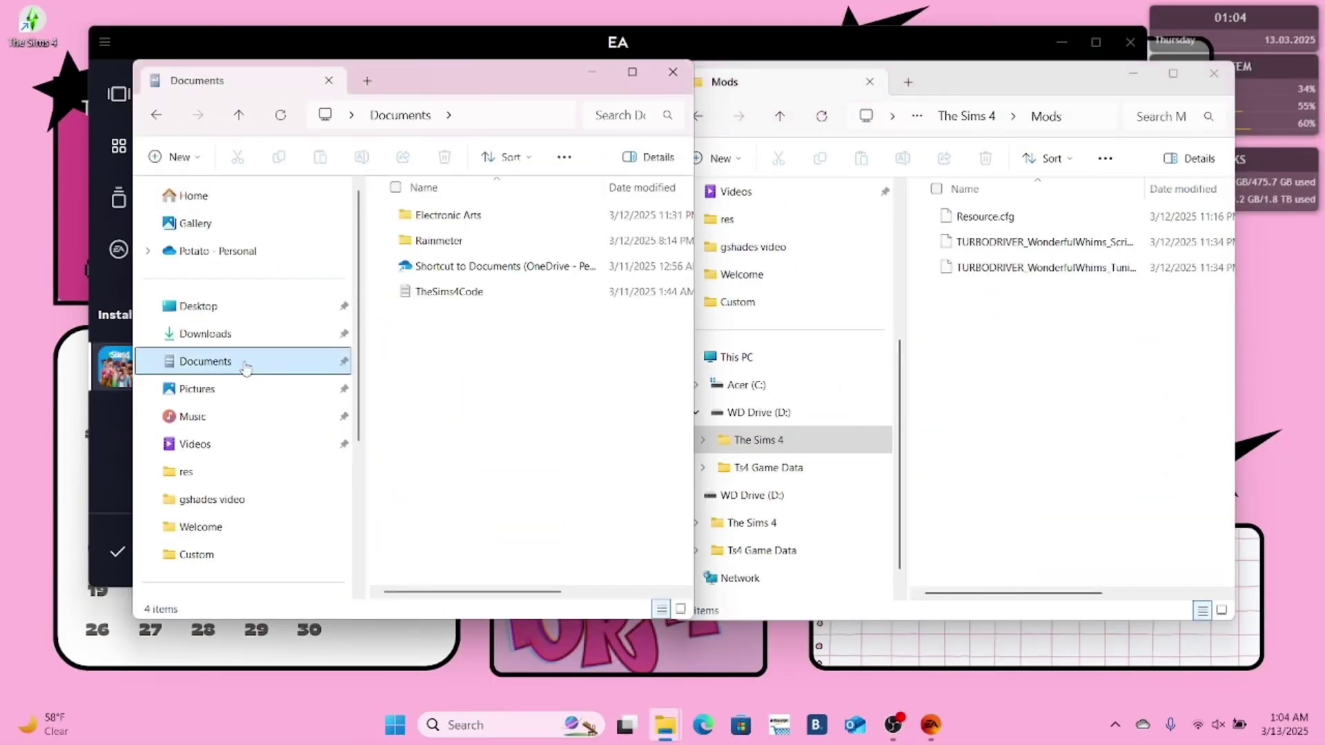
double_click(430, 218)
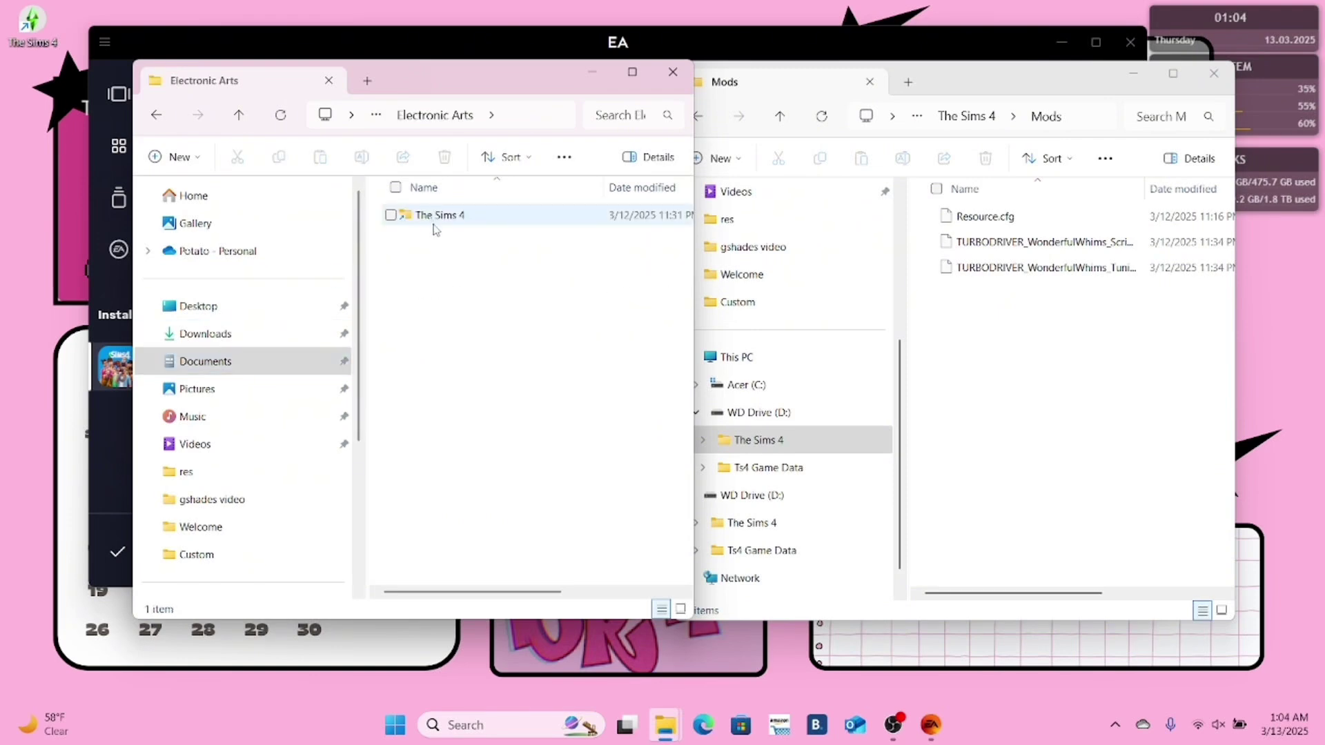
click(434, 220)
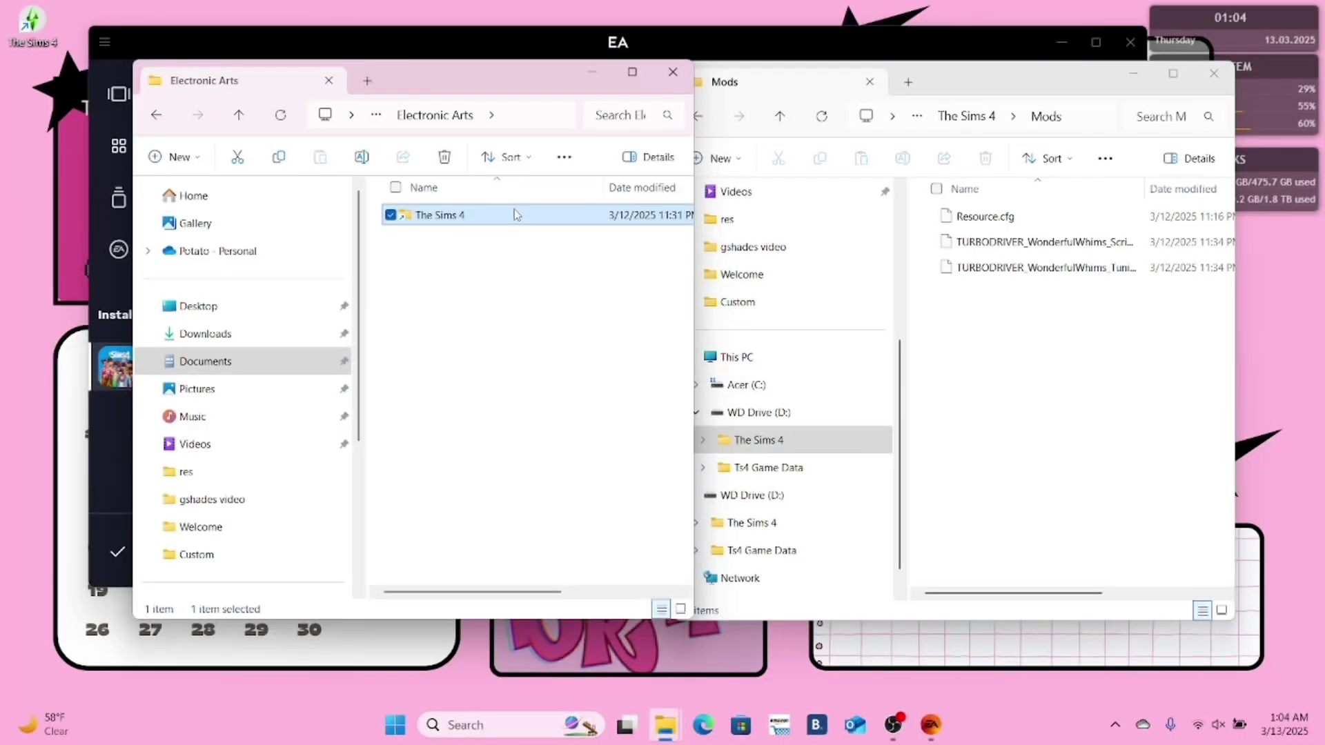
double_click(515, 214)
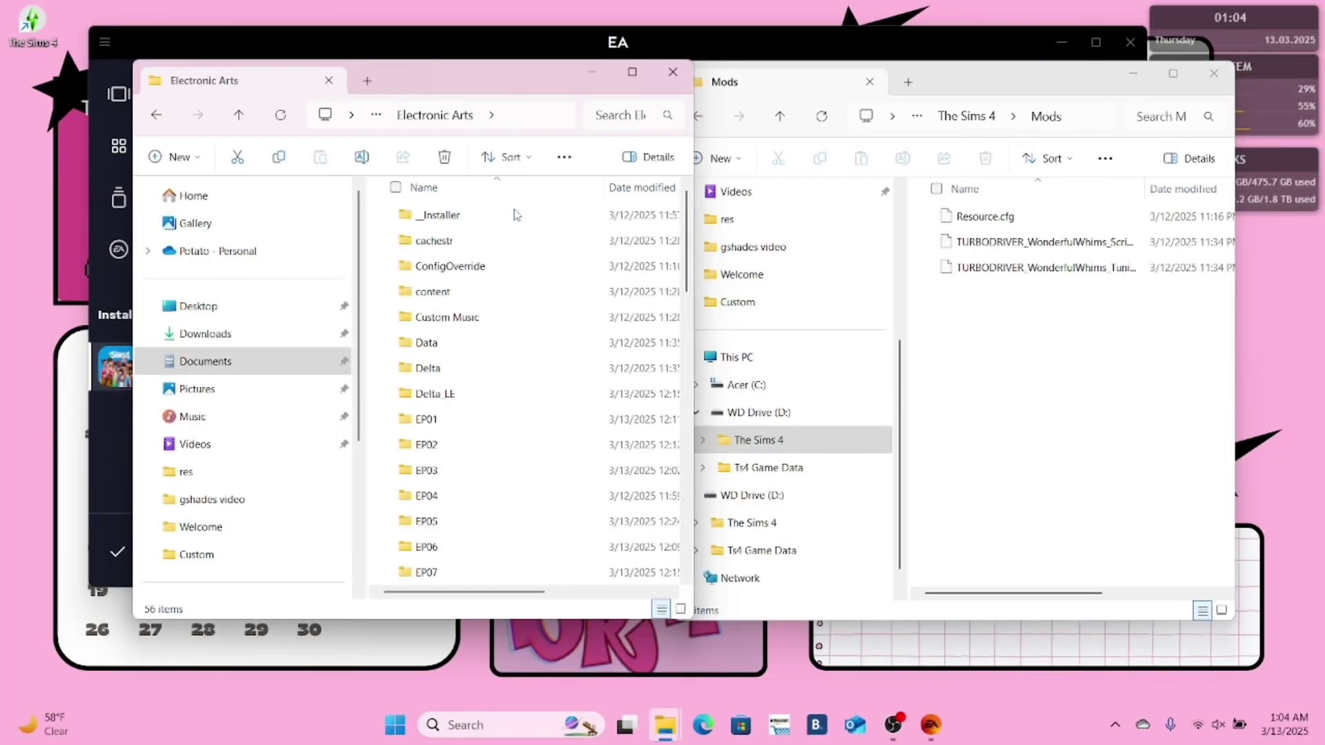
scroll(520, 283, down, 5)
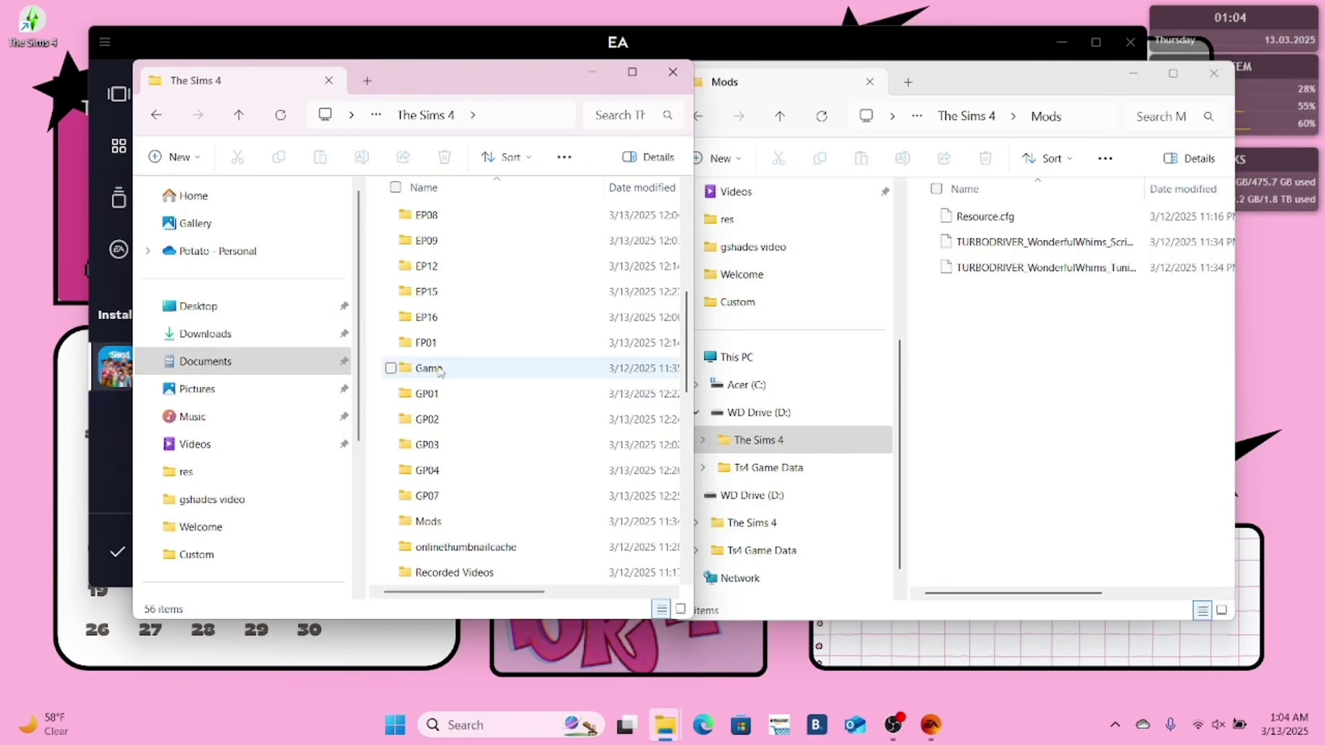
click(439, 369)
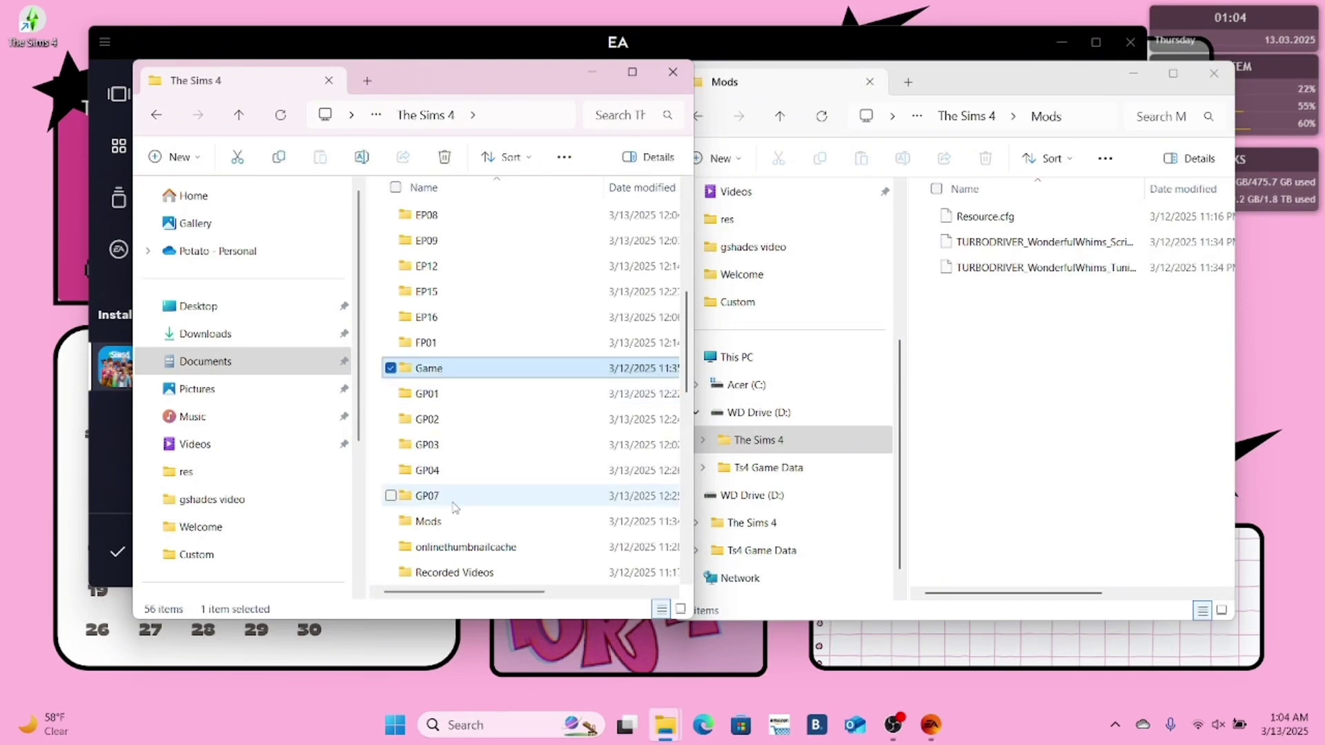
double_click(429, 522)
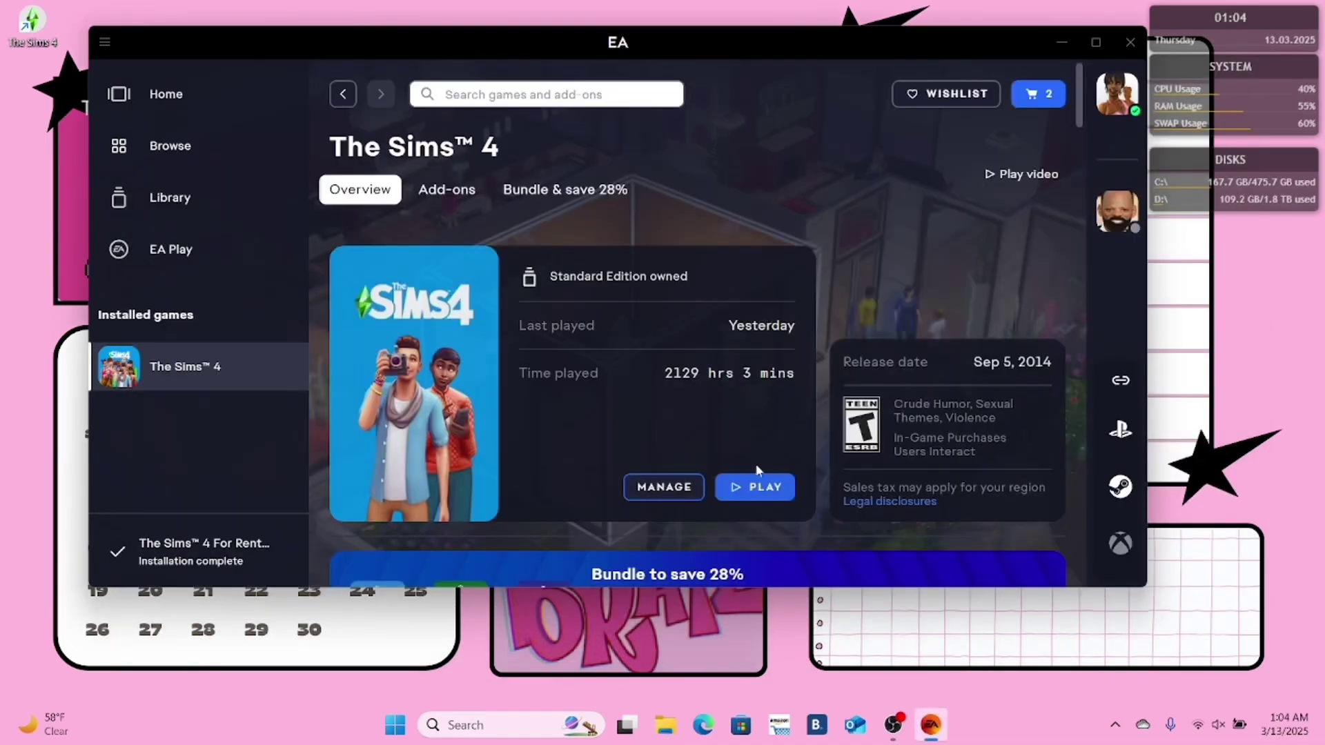
- Launch The Sims 4 with Play and close the Businesses & Hobbies promotion
click(758, 481)
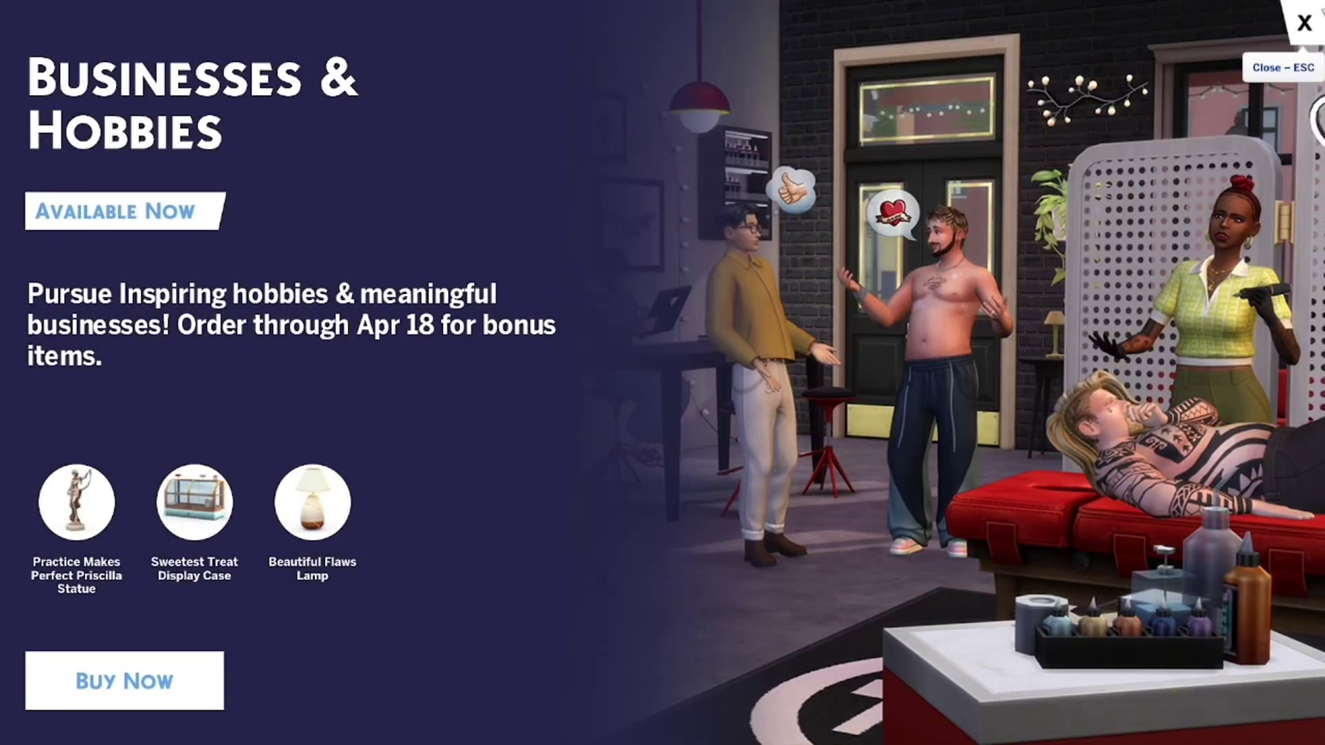
click(1305, 22)
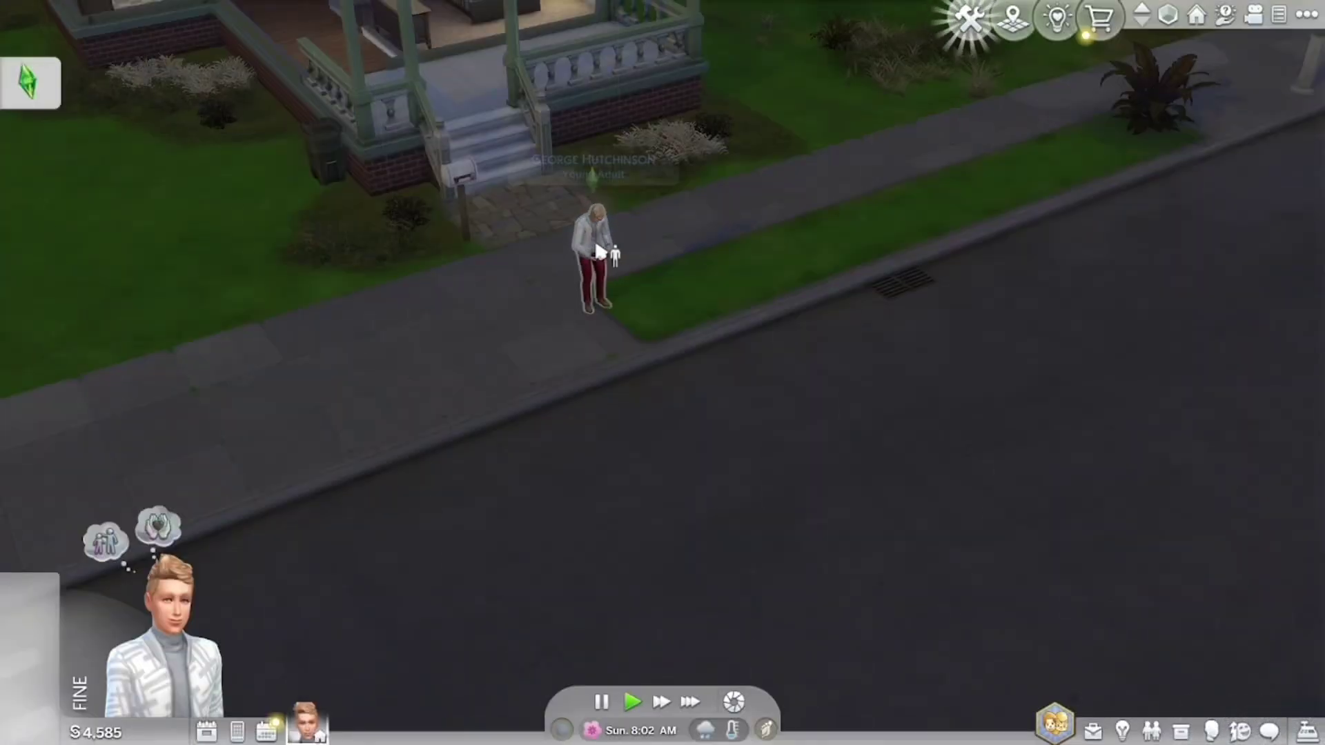
- Check the Sim's WonderfulWhims 'Wonderful...' interactions, then dismiss the A Strange Visitor message
click(589, 262)
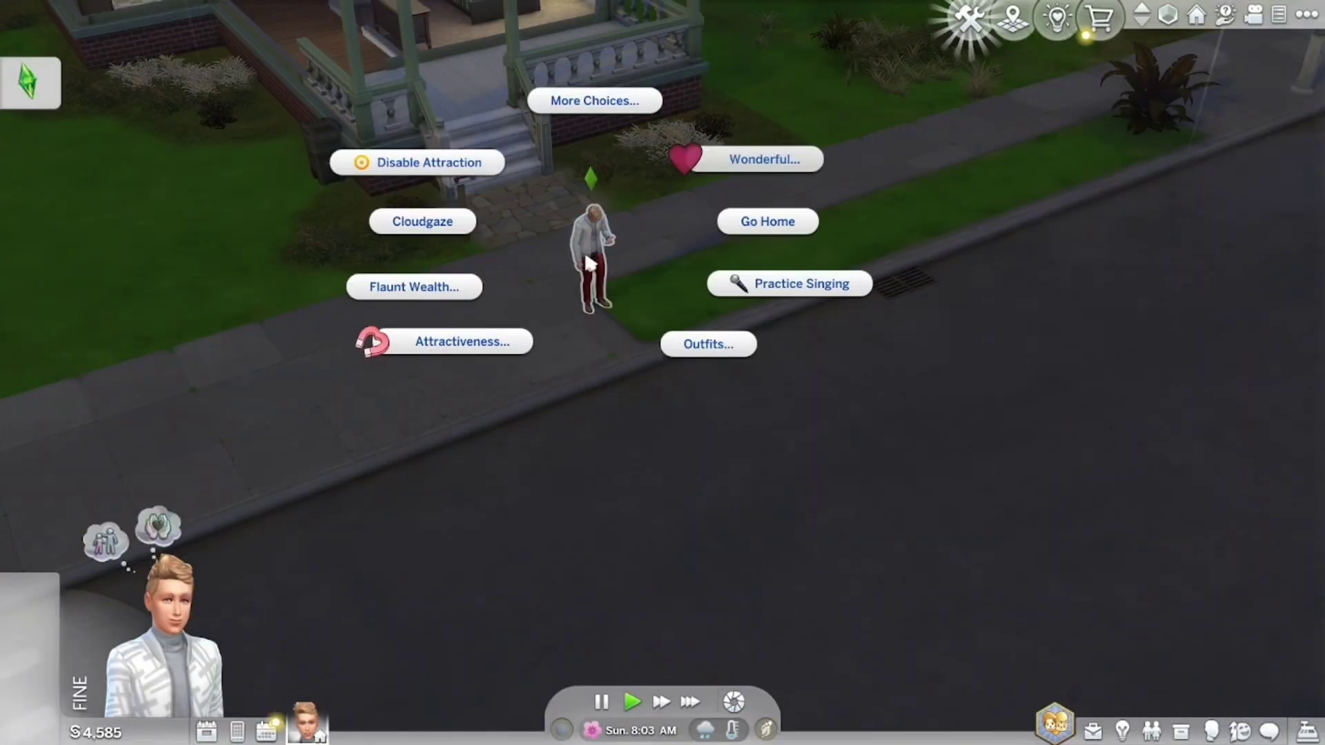
click(730, 164)
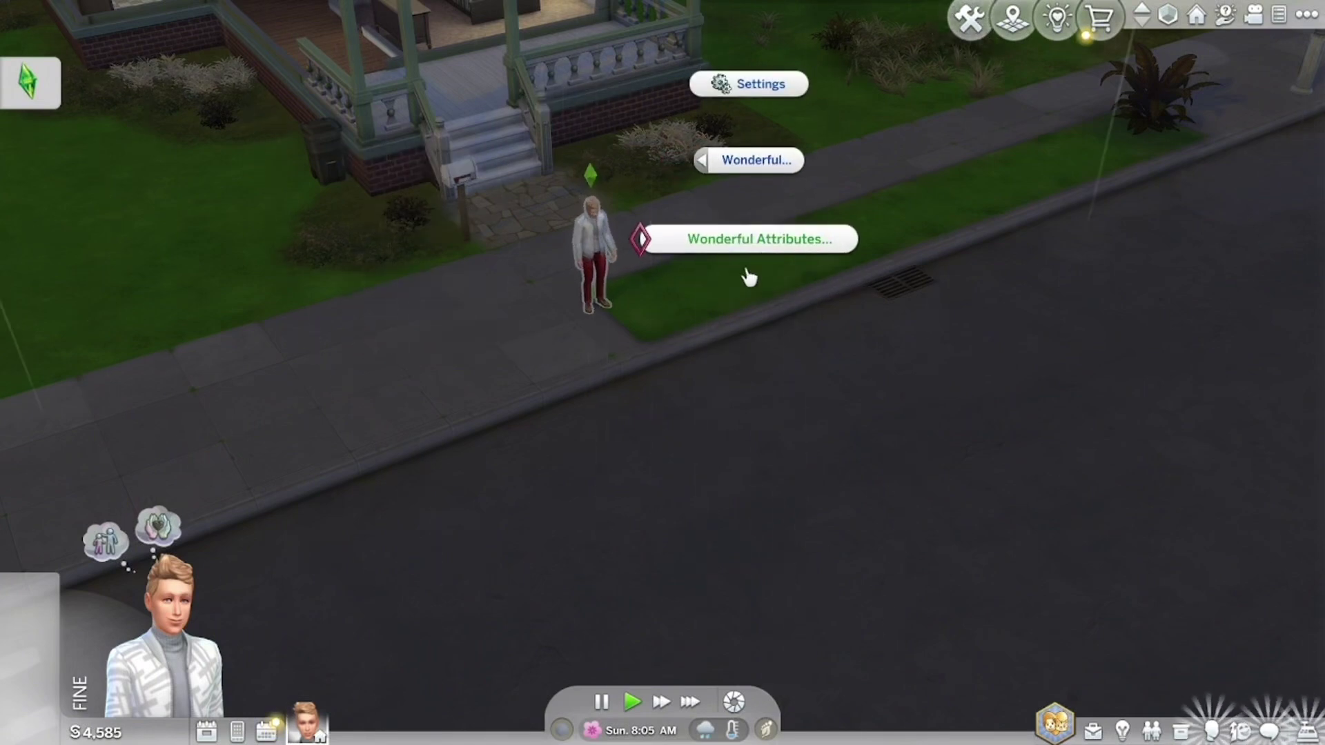
click(519, 339)
click(523, 343)
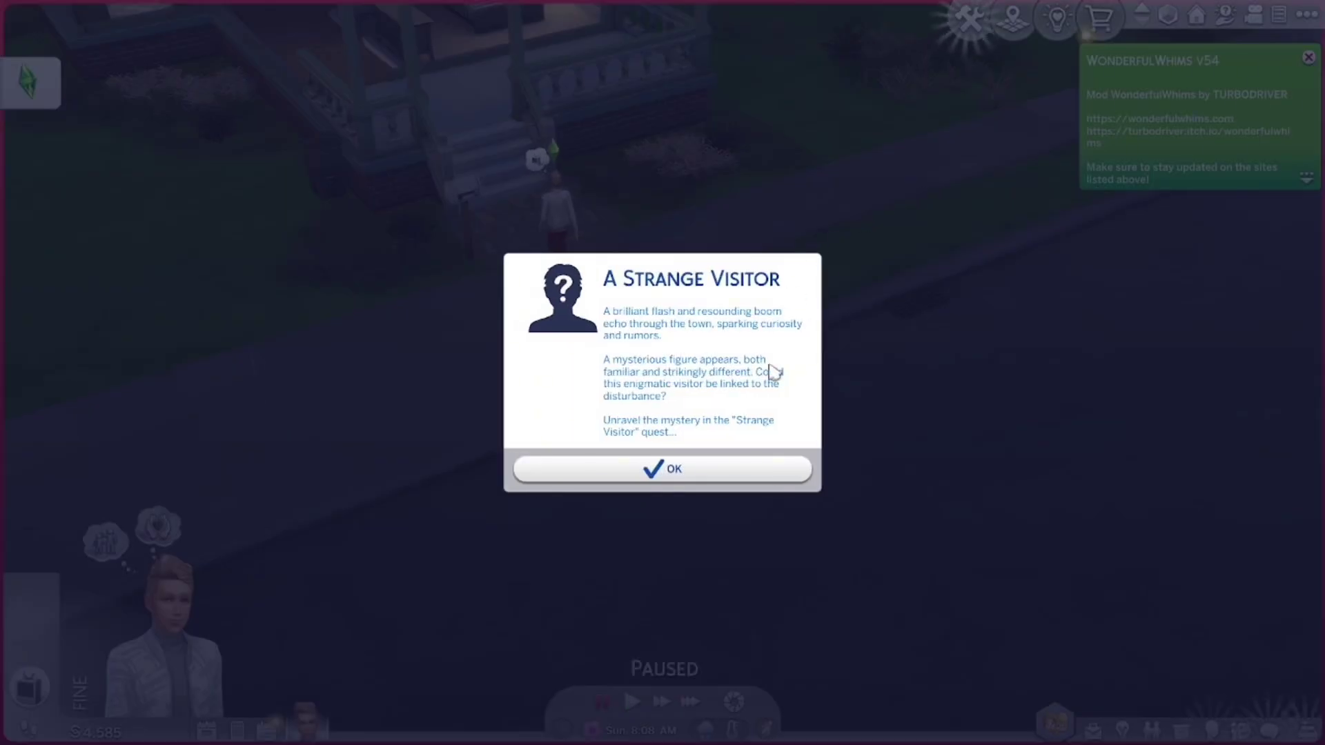
click(738, 479)
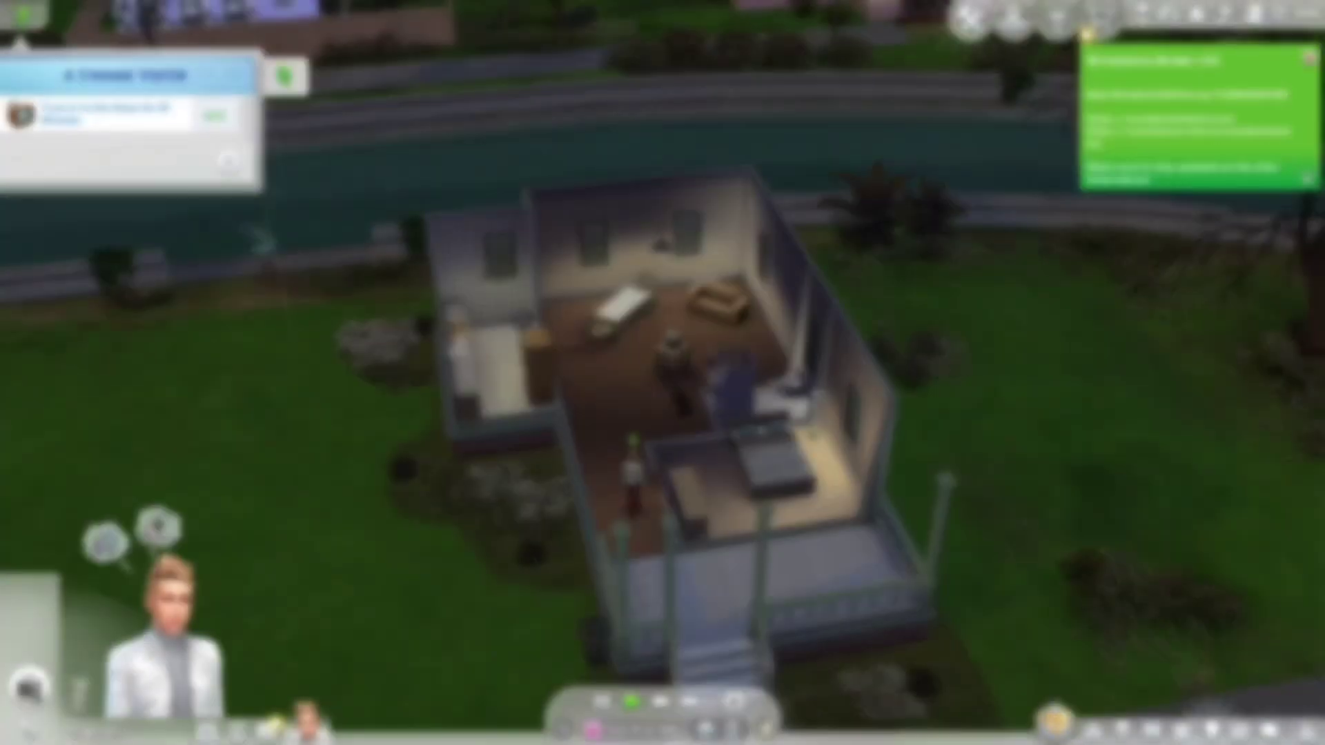